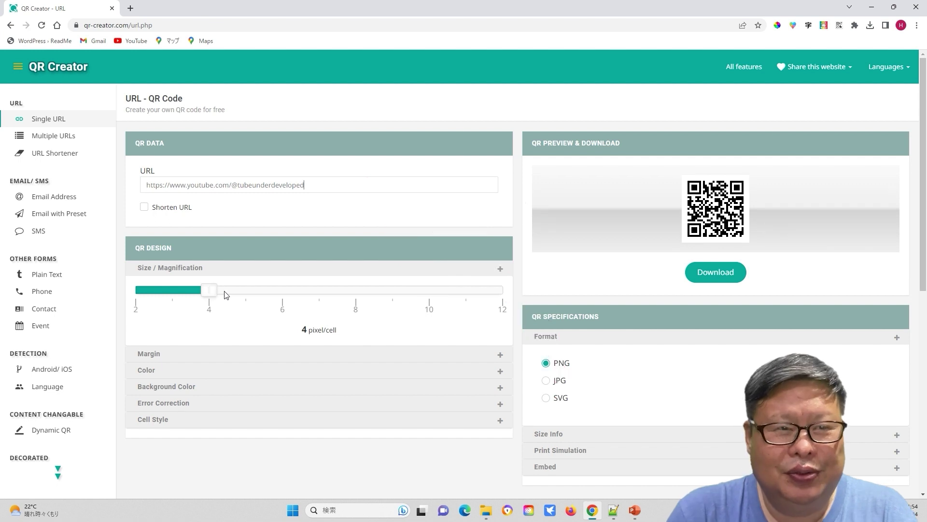
Step: Set the QR code's magnification to 12 pixel/cell and its error correction to H : 30%
drag(210, 292, 502, 303)
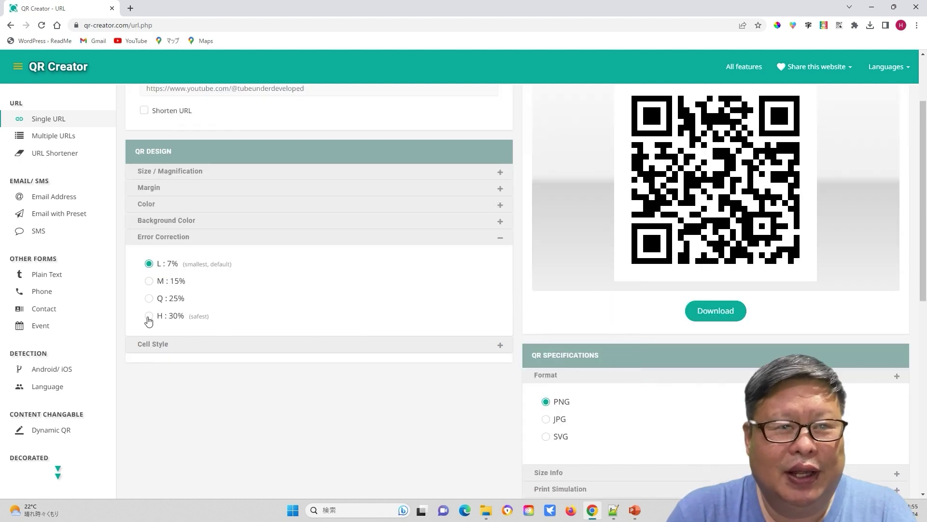
click(149, 317)
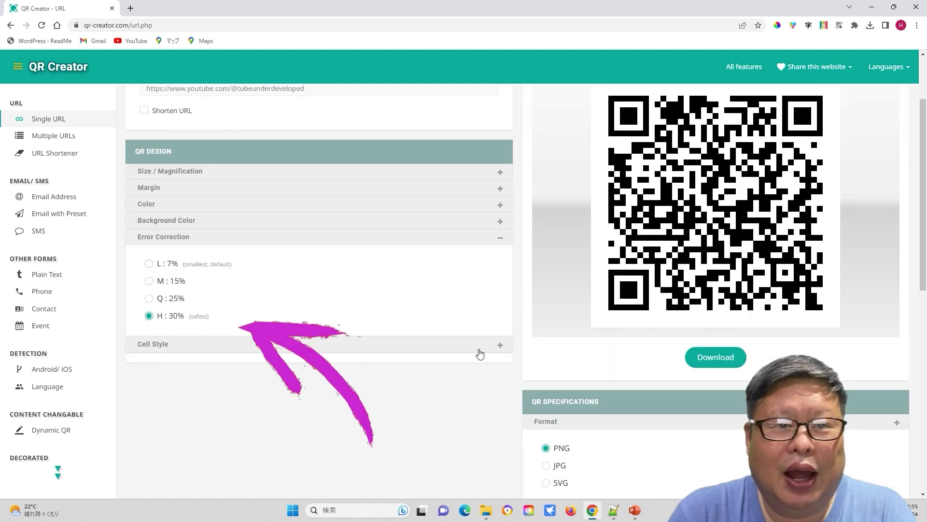
Step: Apply the Dots cell style to the QR code and choose SVG as the output format
click(196, 349)
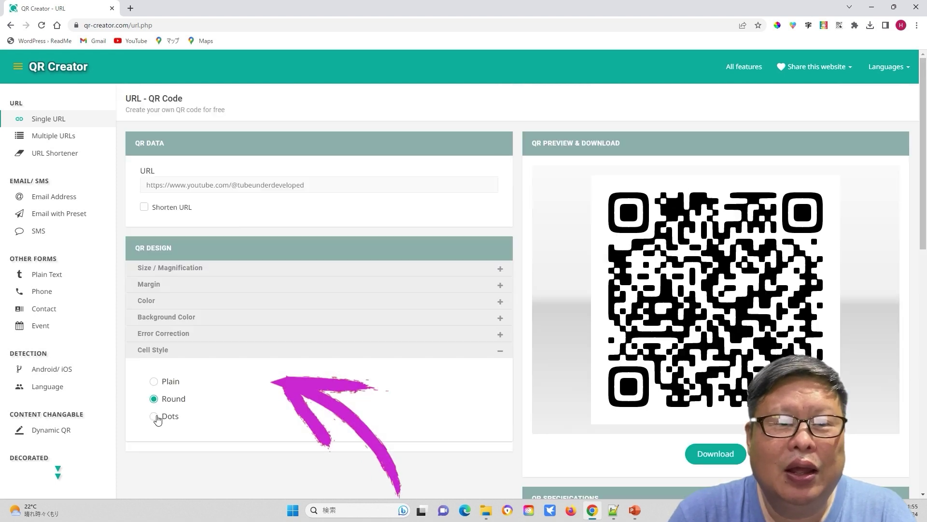
click(154, 416)
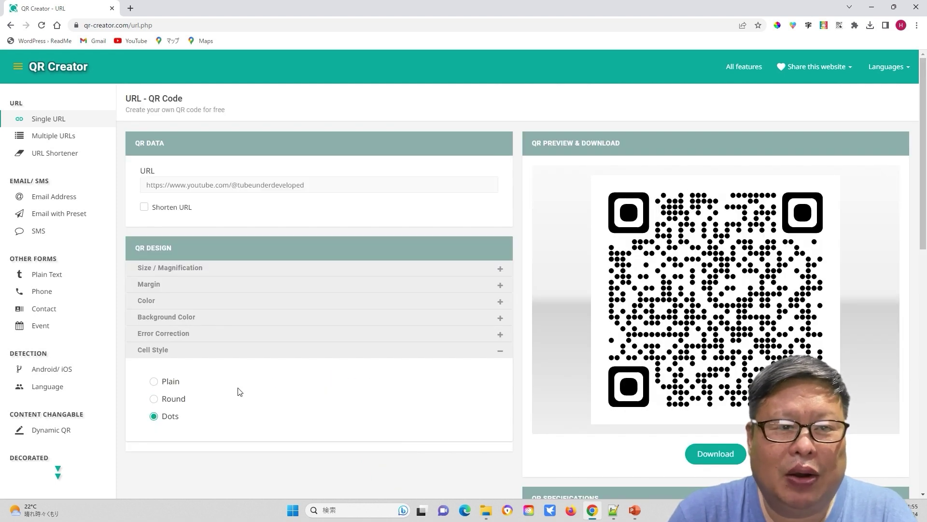
scroll(481, 418, down, 3)
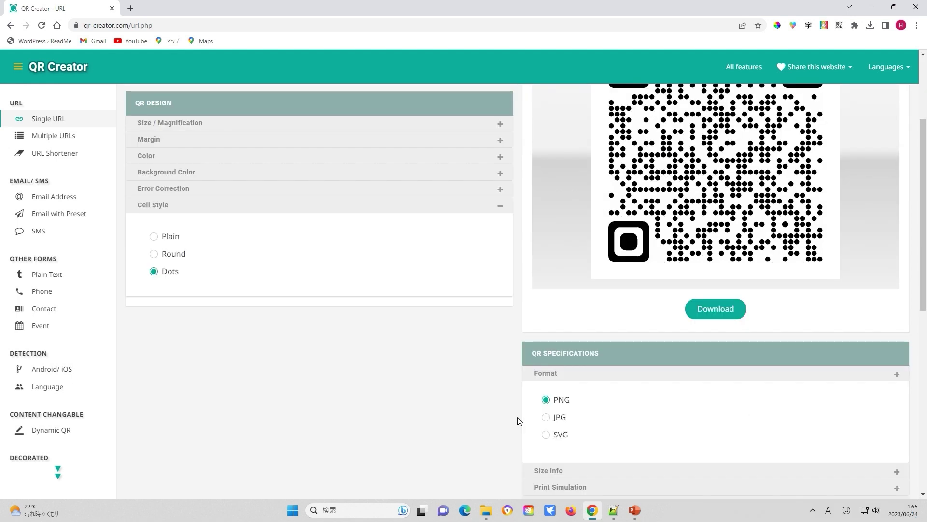
click(545, 435)
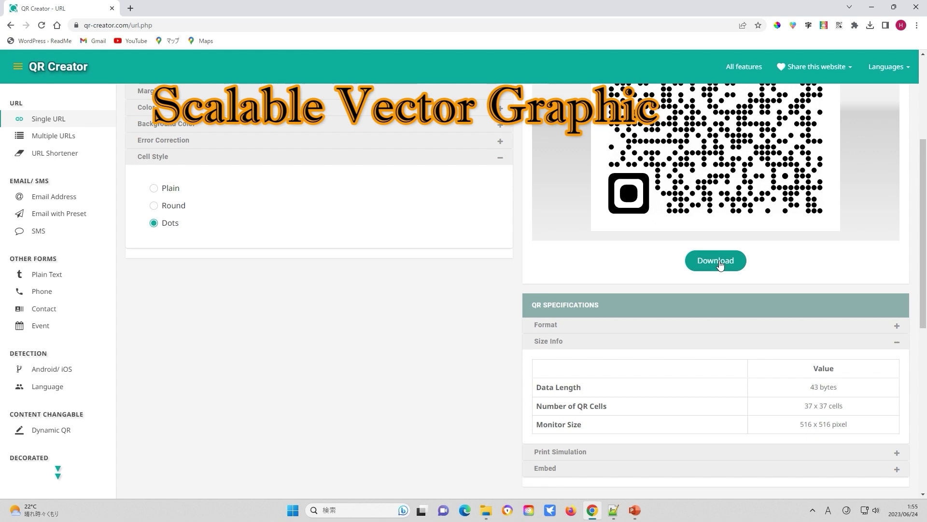
scroll(720, 265, up, 4)
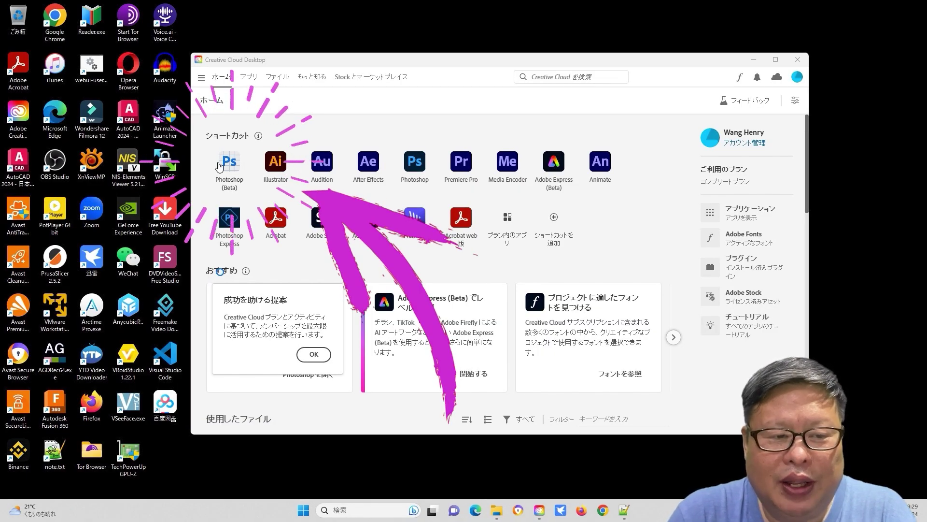
Step: Launch Photoshop (Beta) and open QRmask-37-20.svg, rasterized at a width of 1024 pixels
click(231, 170)
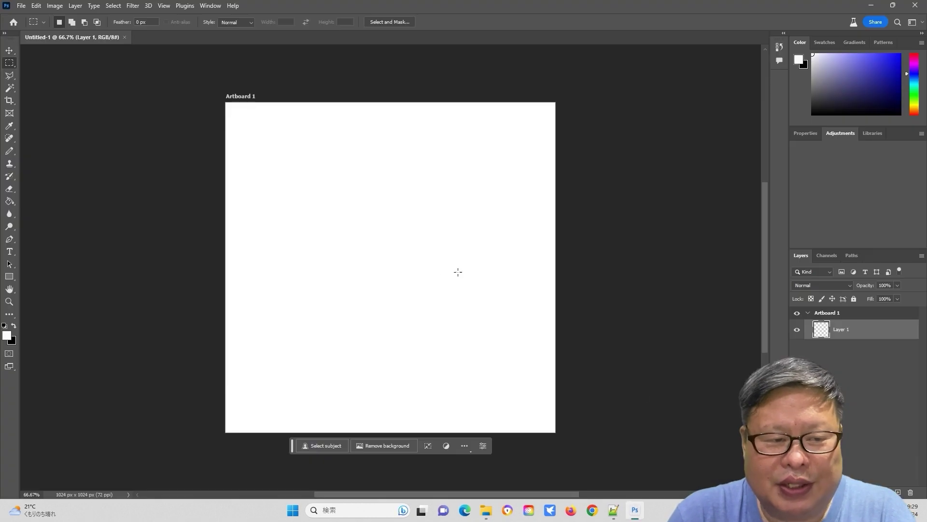
key(ctrl+o)
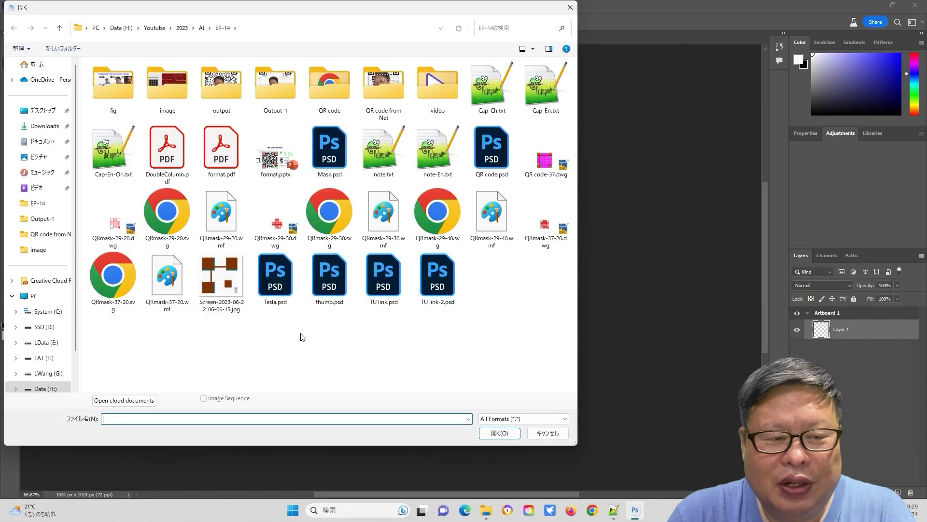
click(113, 276)
click(500, 436)
text(1024)
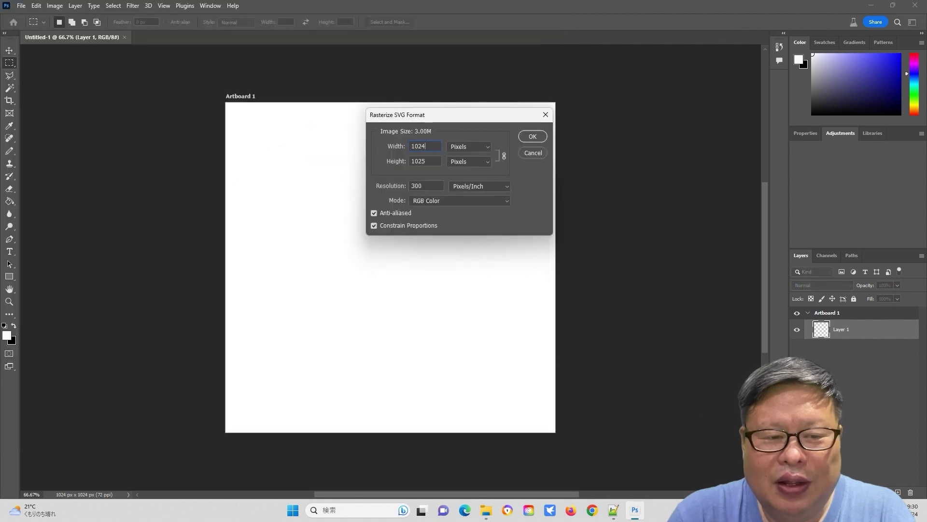
click(535, 136)
Step: Open TU.svg from the QR code from Net folder, rasterized at a size of 1024 pixels
key(ctrl+o)
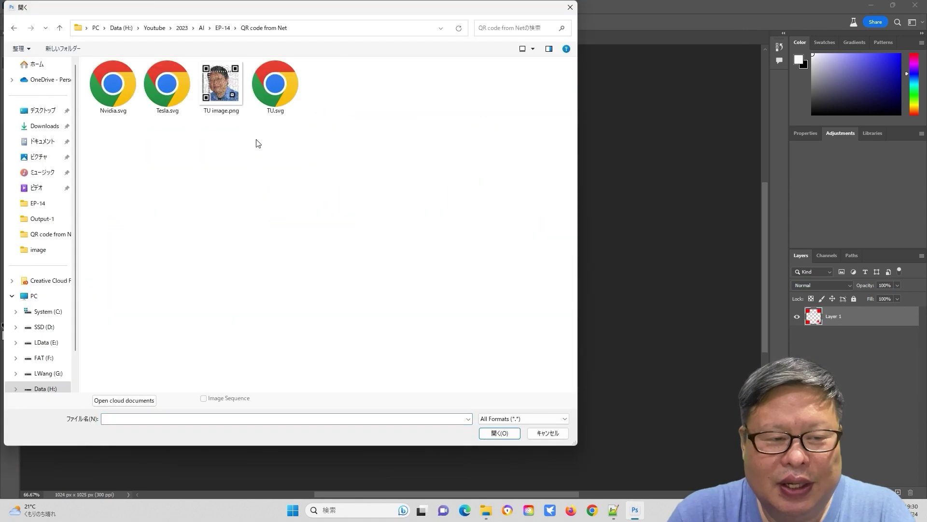
click(500, 432)
text(1024)
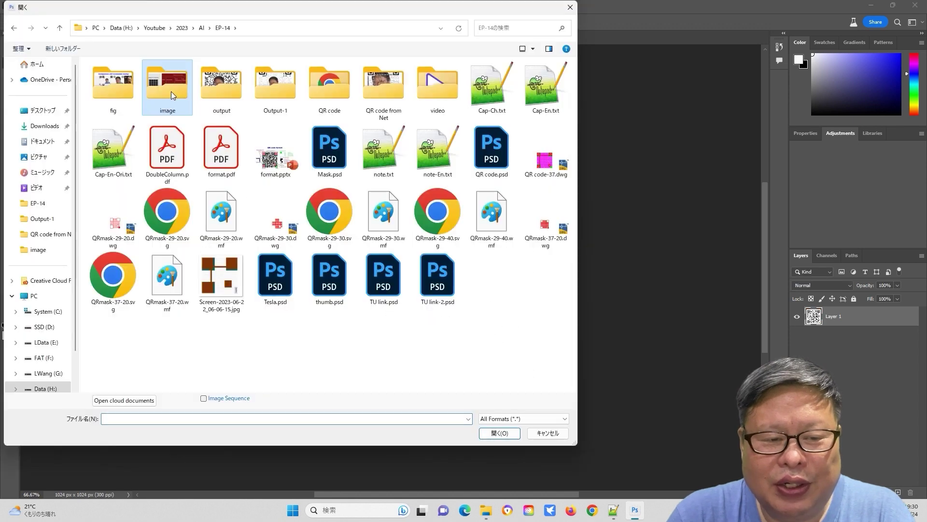
Step: Open the portrait JPG of the man in the blue shirt from the EP-14 image folder
double_click(171, 91)
click(330, 95)
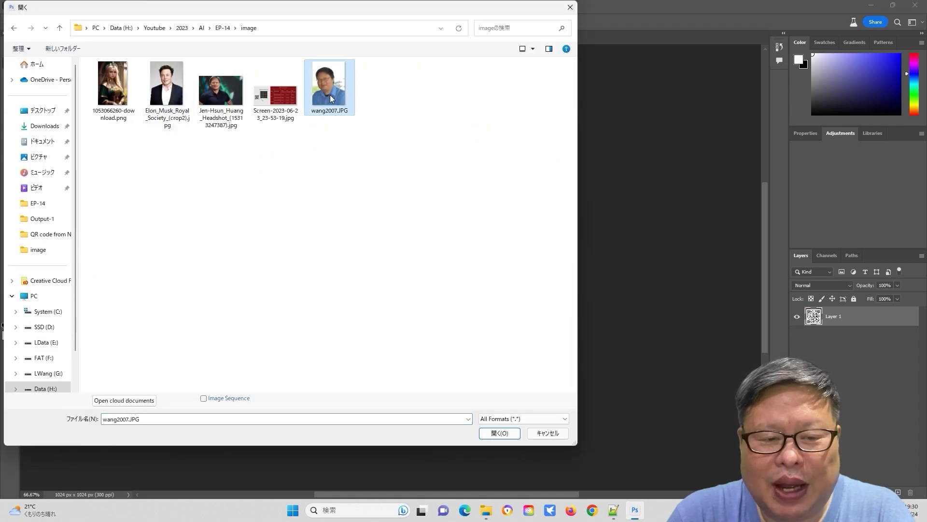
click(499, 432)
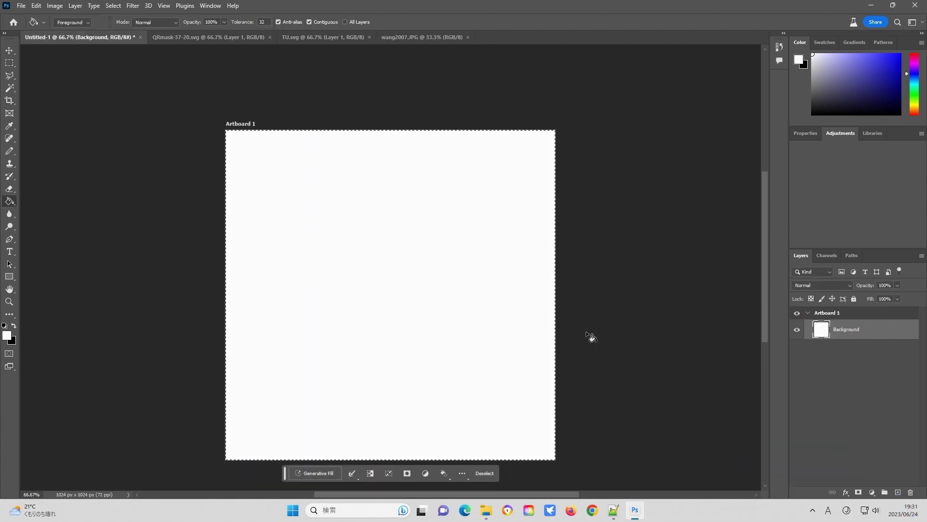
Step: Copy the entire red mask from QRmask-37-20.svg and paste it as a layer into Untitled-1
click(9, 62)
click(209, 37)
drag(206, 93, 560, 442)
key(ctrl+c)
click(80, 37)
key(ctrl+v)
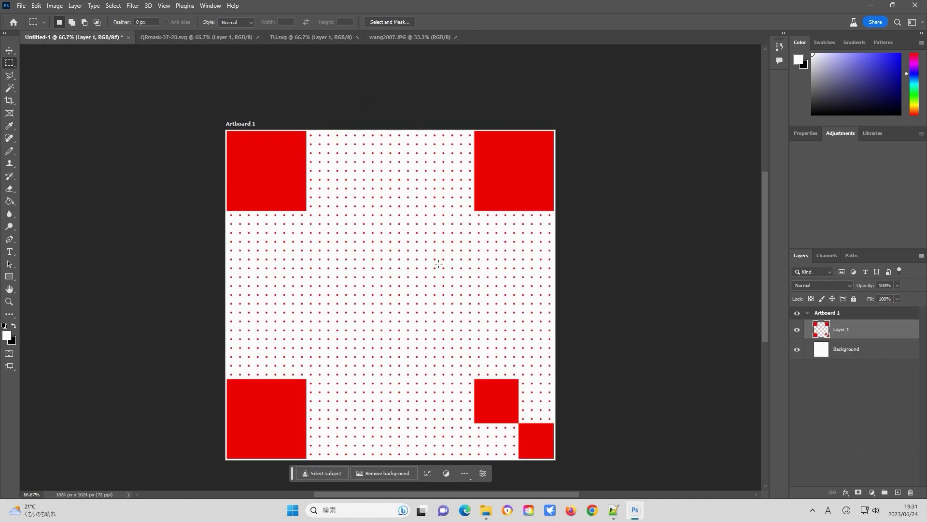
Step: Copy the entire QR code from TU.svg and paste it as a layer above the mask in Untitled-1
click(310, 37)
drag(234, 91, 582, 431)
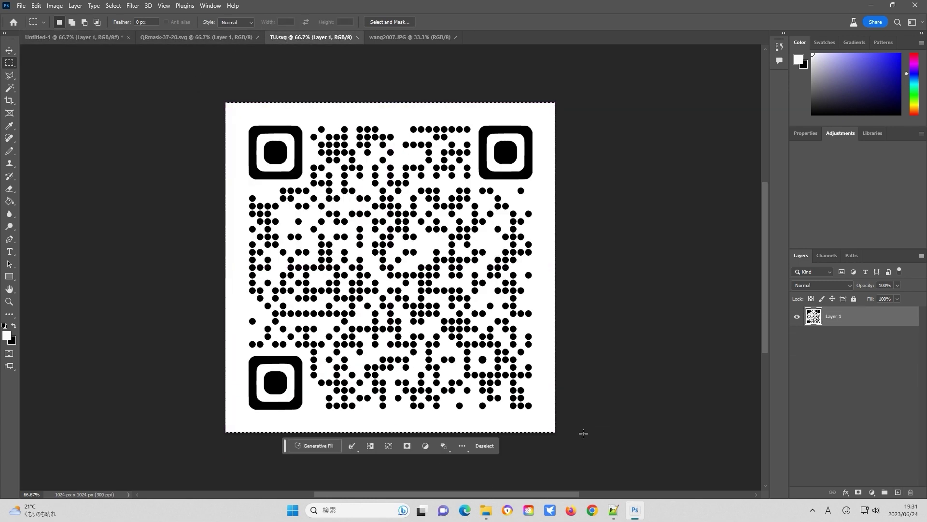
key(ctrl+c)
click(98, 38)
key(ctrl+v)
Step: Copy nearly the whole portrait photo, leaving out a thin strip along its lower edge, and paste it into Untitled-1
click(410, 37)
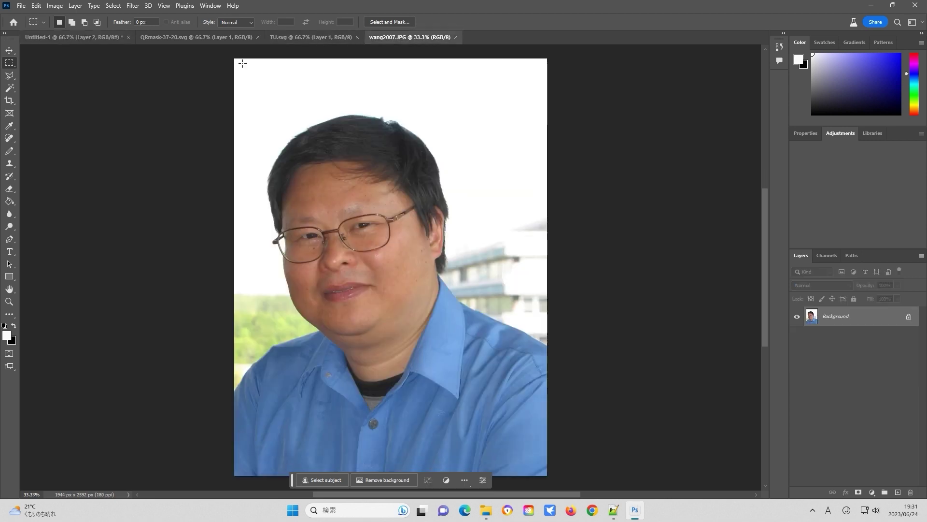
drag(235, 59, 563, 459)
key(ctrl+c)
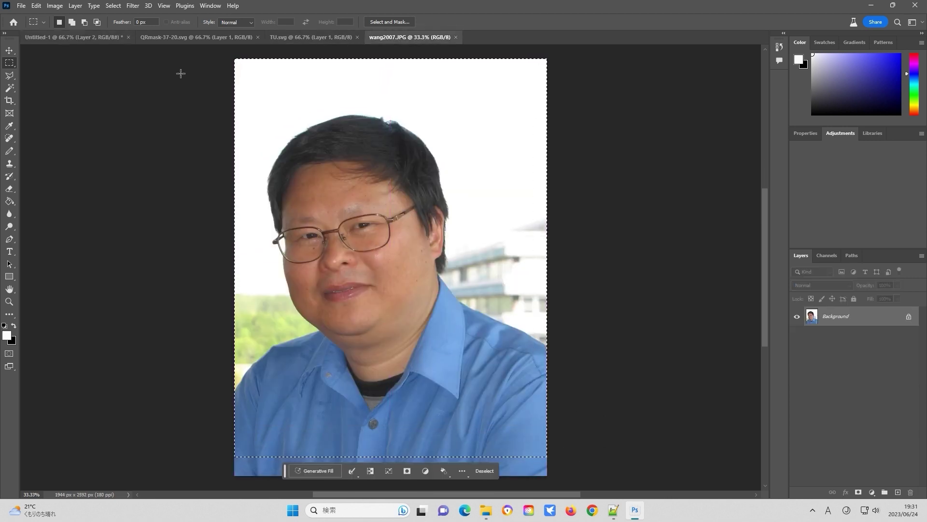
click(73, 37)
key(ctrl+v)
Step: Scale the pasted portrait to about 47% and move it so the head and shoulders sit centred on the artboard
click(36, 6)
mouse_move(121, 236)
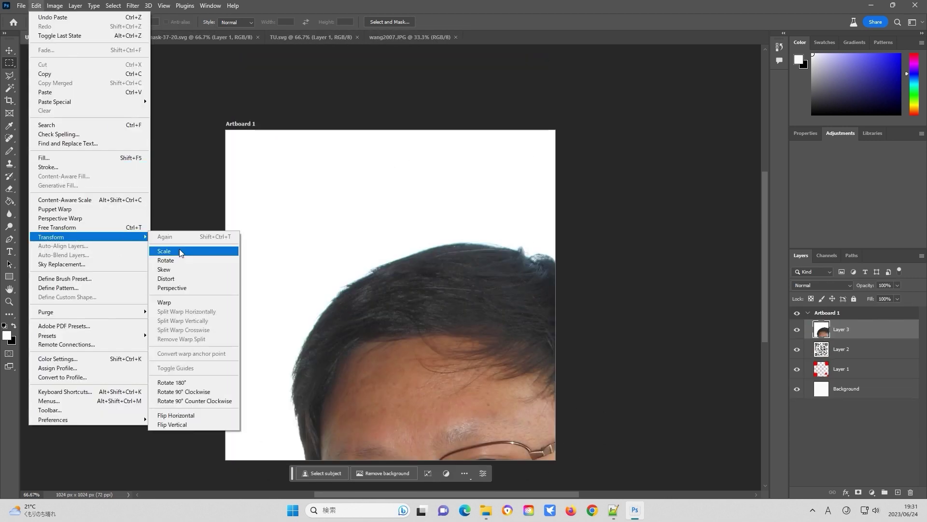
click(182, 251)
drag(462, 338, 290, 86)
drag(658, 68, 491, 307)
drag(428, 327, 473, 127)
drag(280, 121, 393, 270)
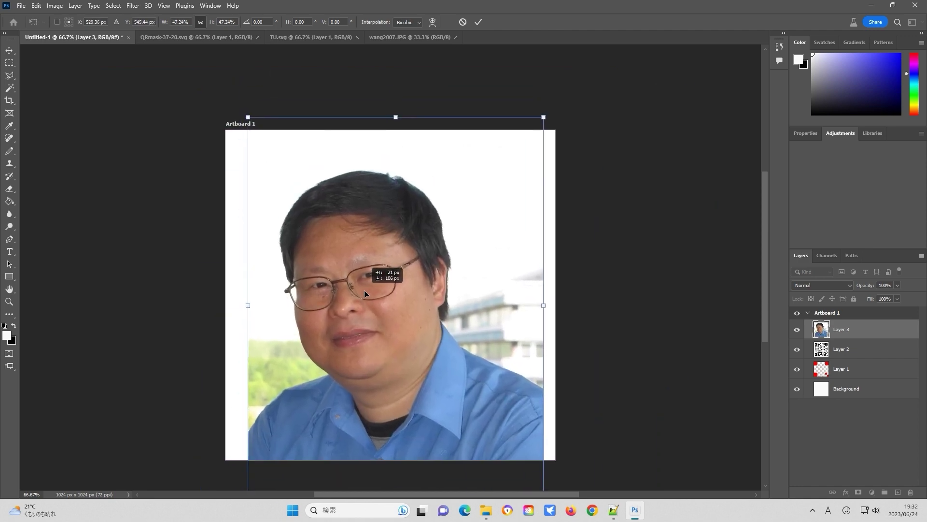
Step: Rename the layers holding the red mask, the QR code and the portrait as Mask, QR and Photo
click(854, 379)
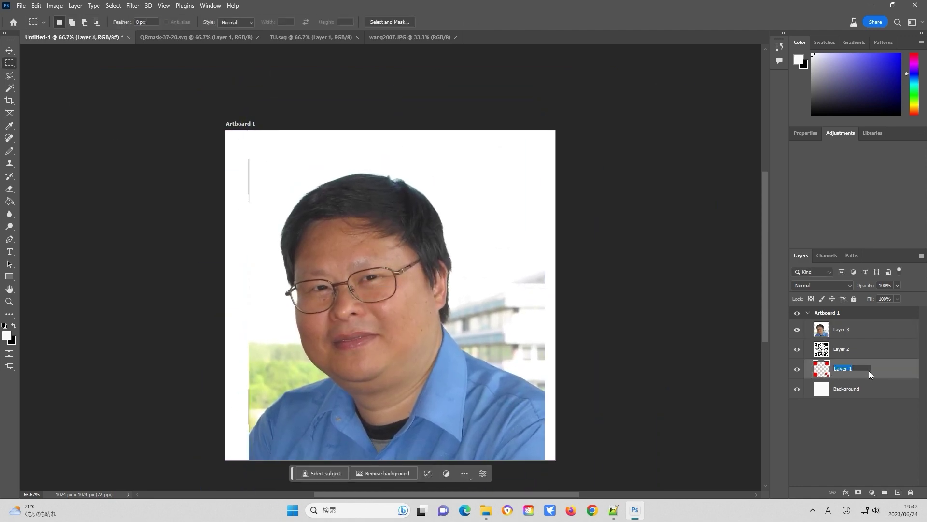
text(Mask)
click(843, 353)
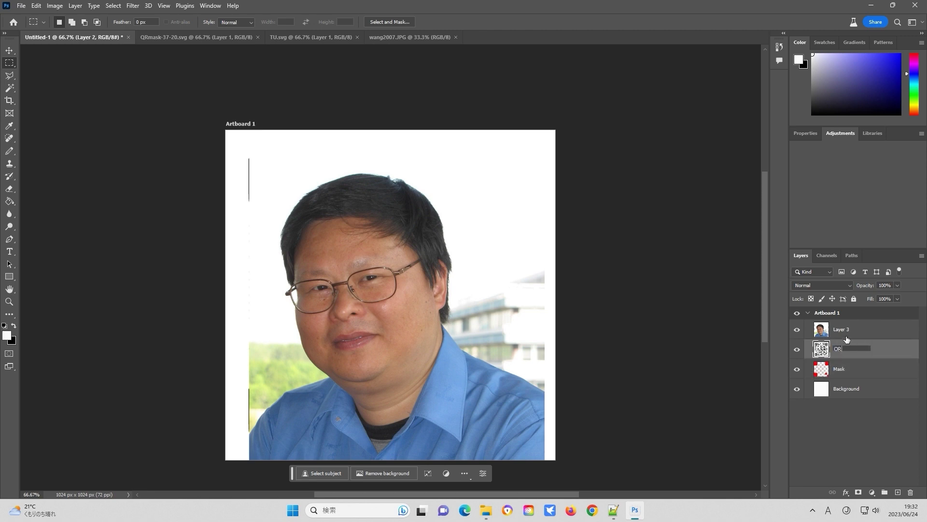
text(QR)
double_click(846, 337)
key(Return)
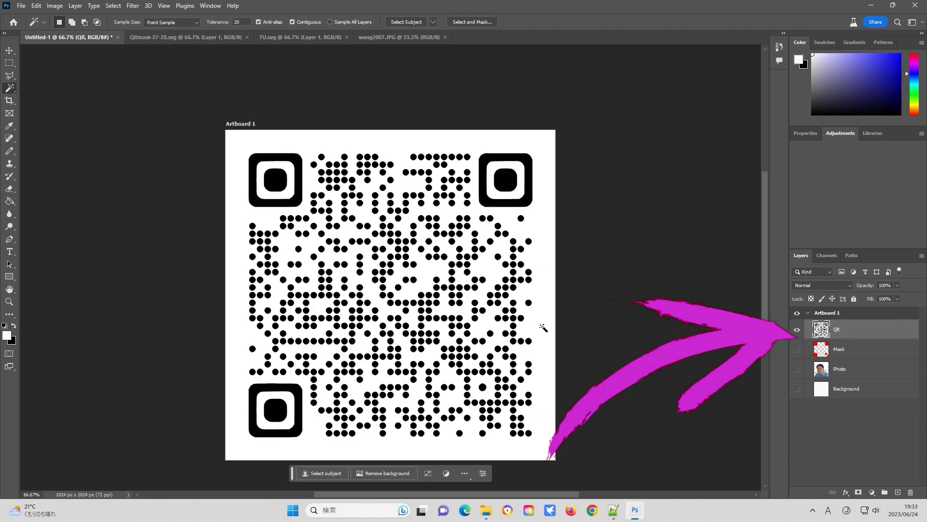
Step: Remove the white background from the QR layer with a Magic Wand selection, and clear the selection
click(543, 328)
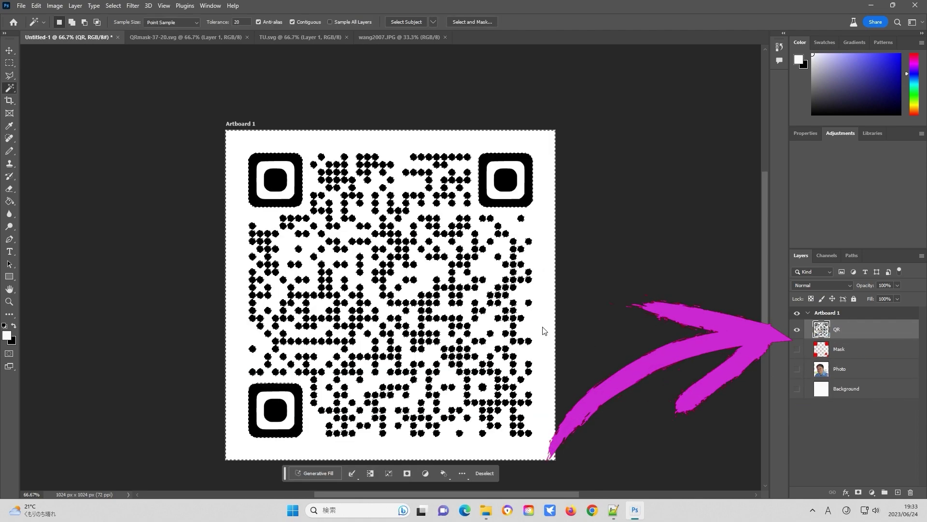
key(ctrl+d)
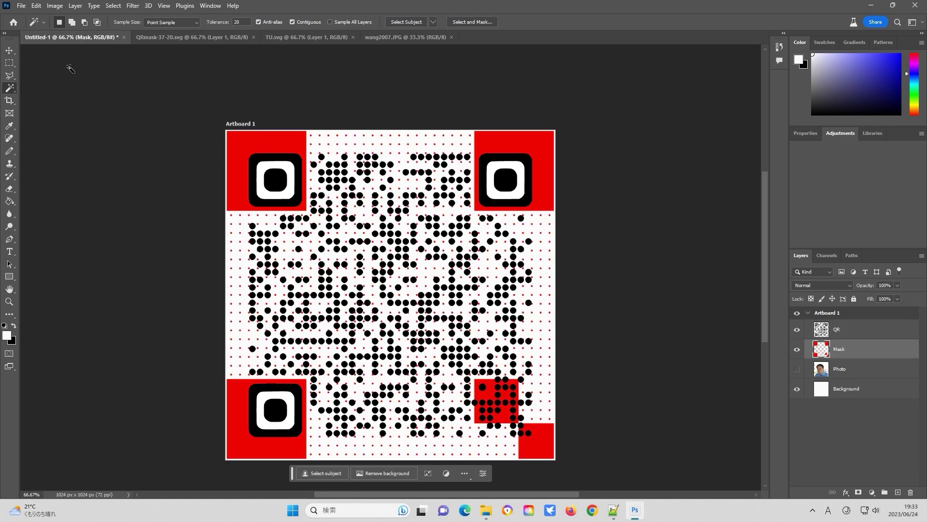
Step: Scale the Mask layer down so its opposite corners align with the outer corners of the QR pattern
click(36, 6)
mouse_move(58, 237)
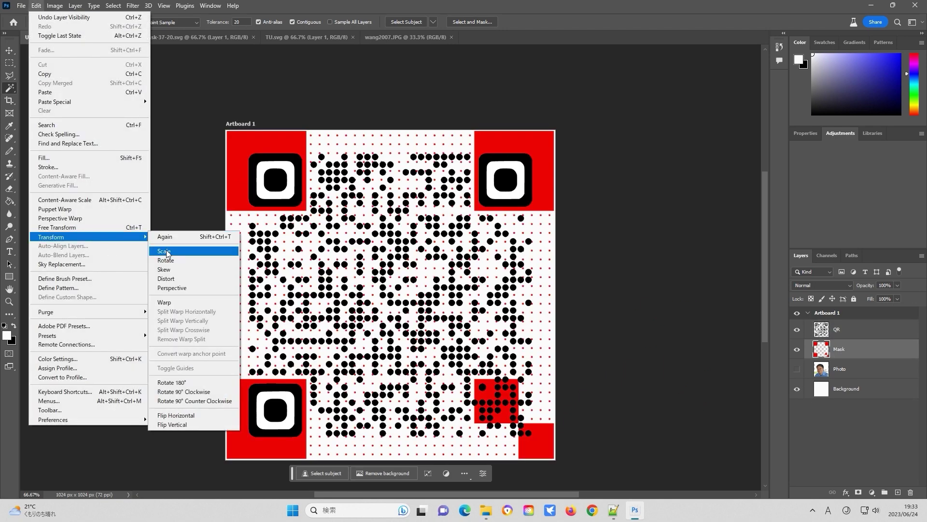
click(198, 253)
drag(229, 137, 250, 160)
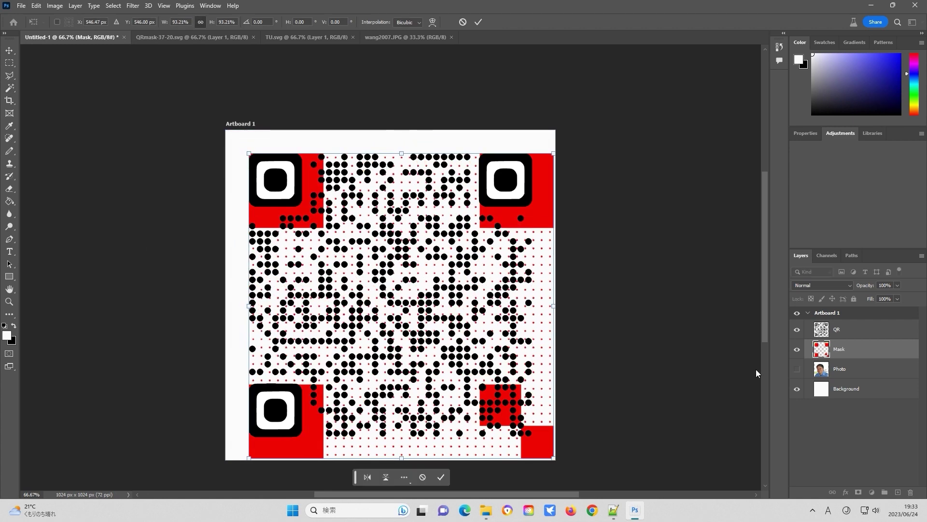
drag(550, 458, 533, 437)
key(Return)
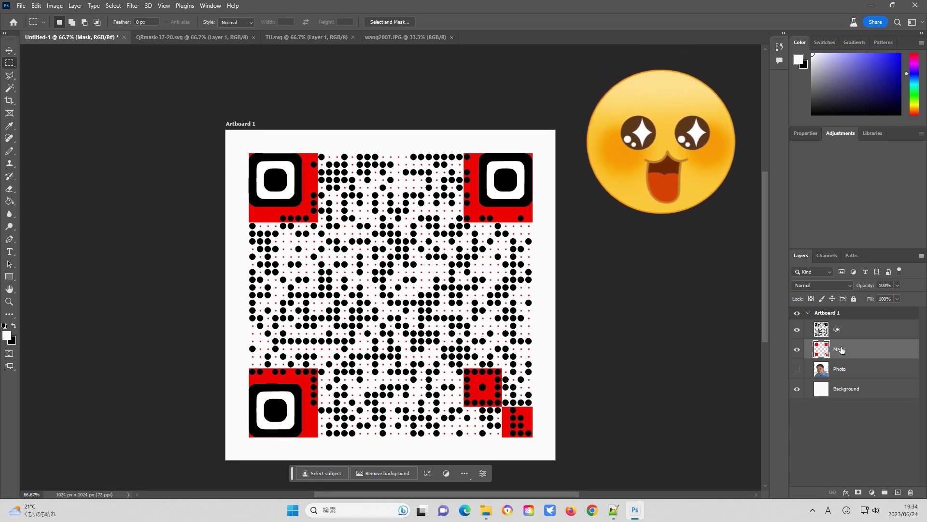
Step: Move the Mask layer above the QR layer and duplicate both layers as Mask copy and QR copy
drag(839, 349, 841, 319)
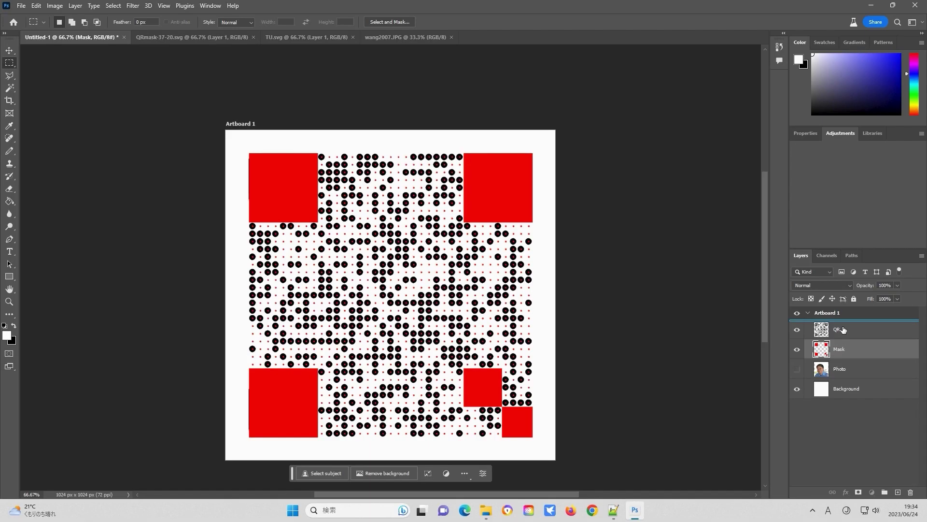
right_click(859, 329)
click(816, 150)
key(Return)
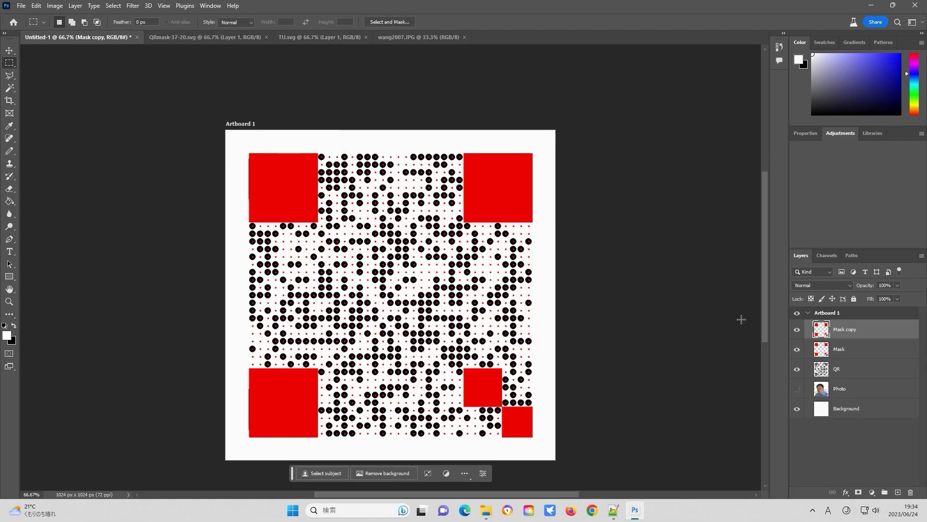
right_click(856, 371)
click(815, 150)
key(Return)
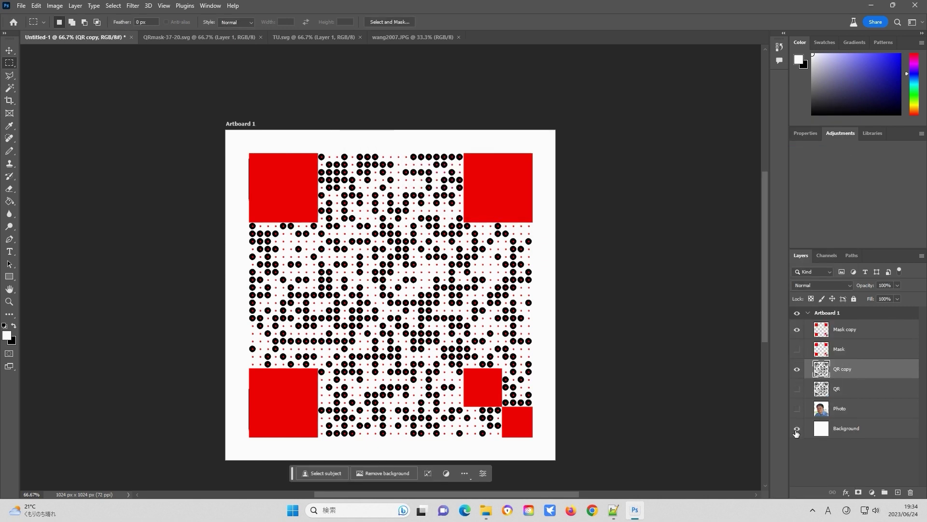
Step: Select the empty area of Mask copy with the Magic Wand, hide that layer, and delete the selected area from QR copy
click(866, 335)
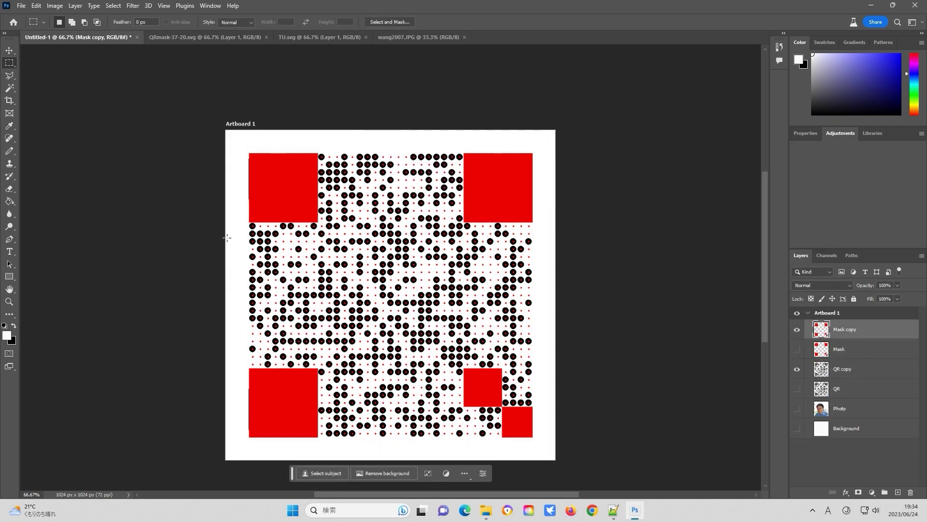
right_click(9, 87)
click(41, 105)
click(242, 261)
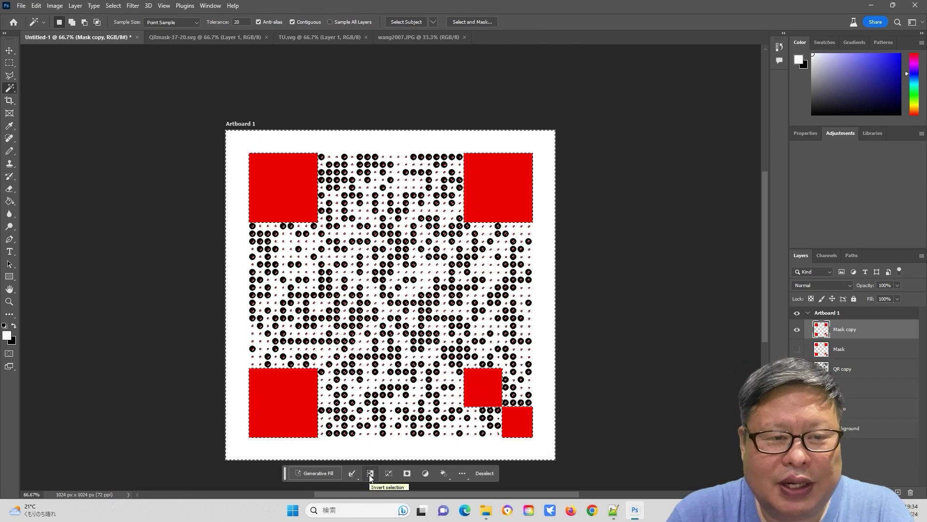
click(850, 368)
click(797, 329)
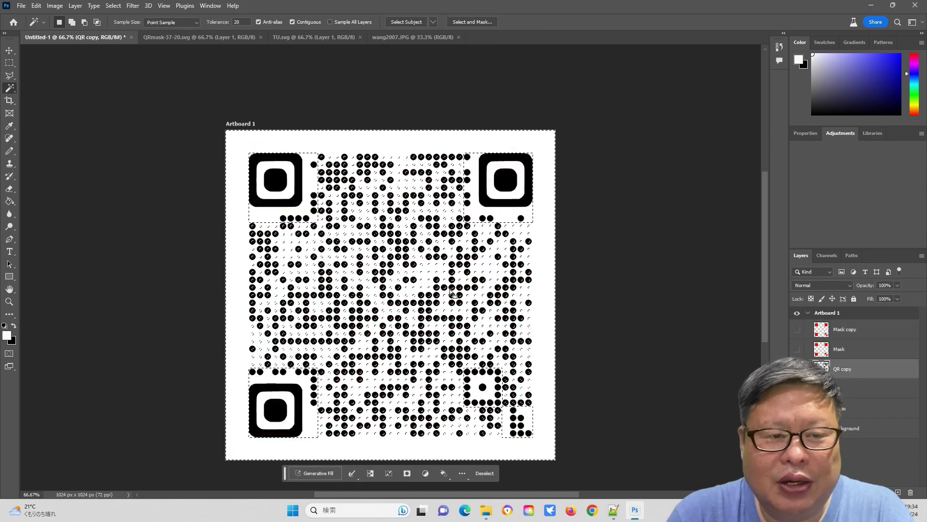
key(Delete)
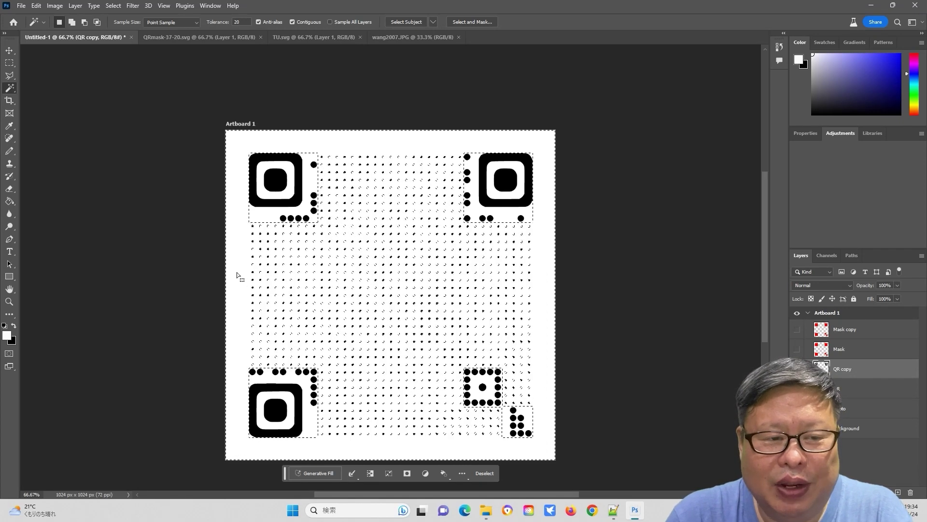
Step: Undo the deletion on QR copy and restore it to compare the full and reduced dots
key(ctrl+d)
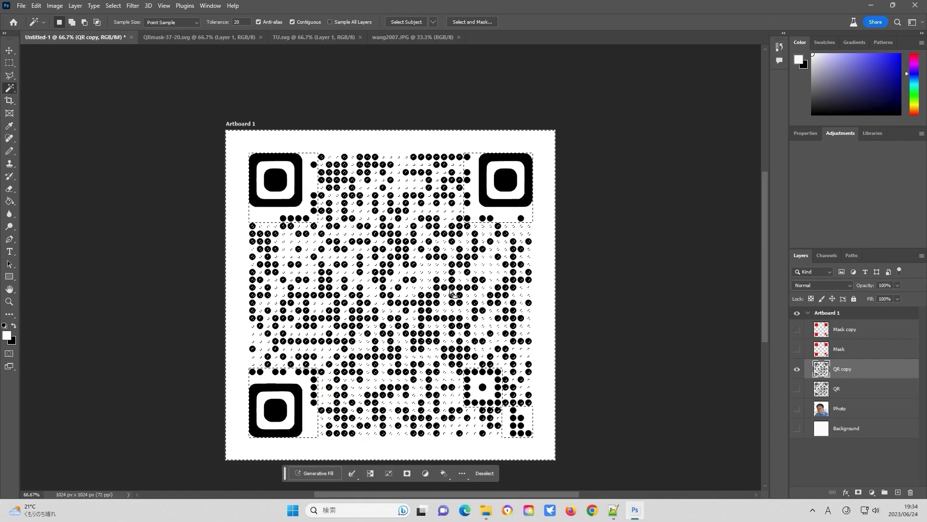
key(ctrl+z)
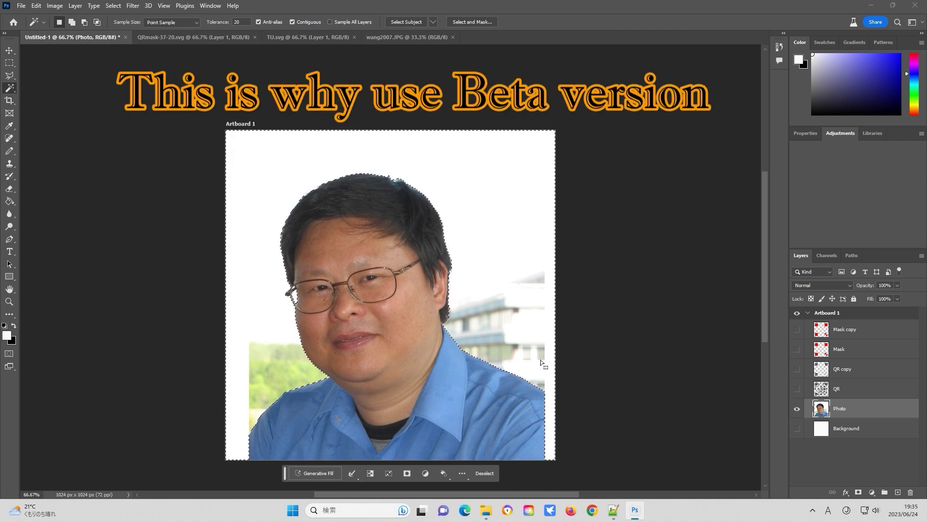
Step: Delete the selected background around the person on the Photo layer and clear the selection
key(Delete)
key(m)
key(ctrl+d)
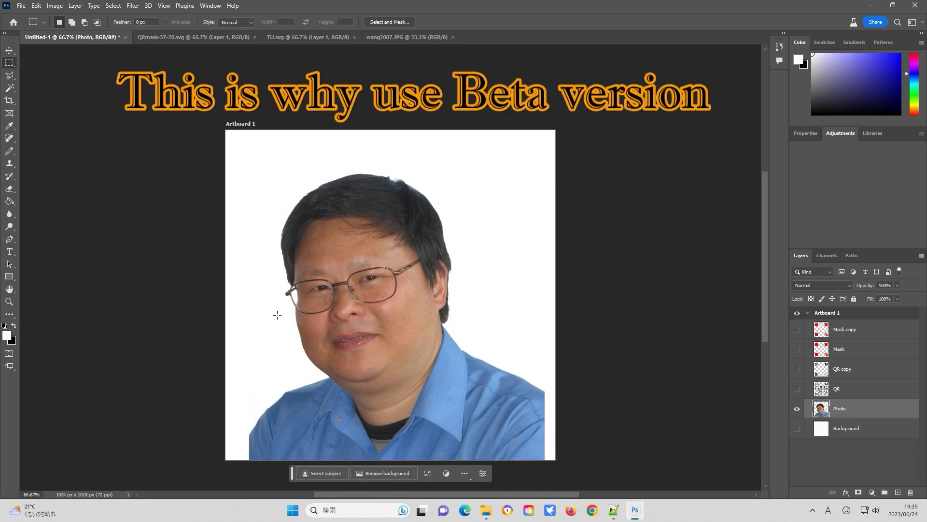
Step: Show QR copy and move the Photo layer above it in the layer order
click(798, 369)
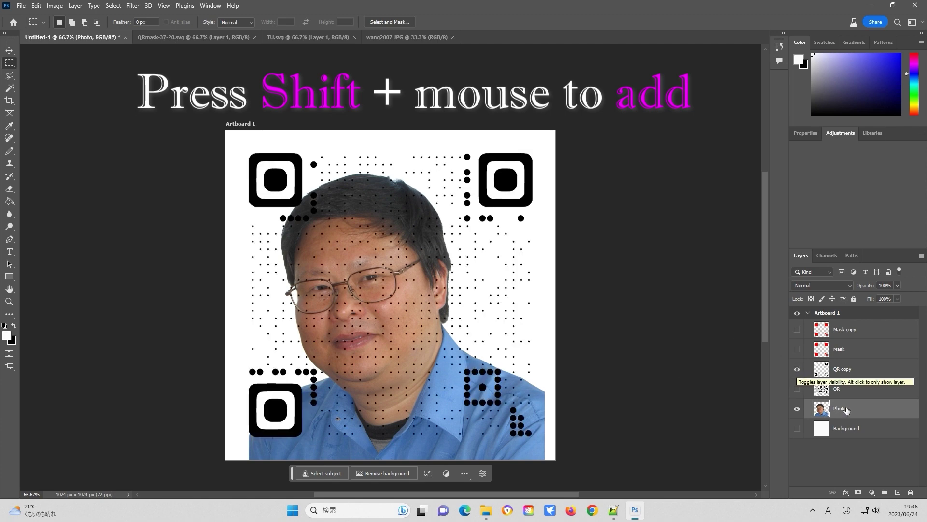
key(v)
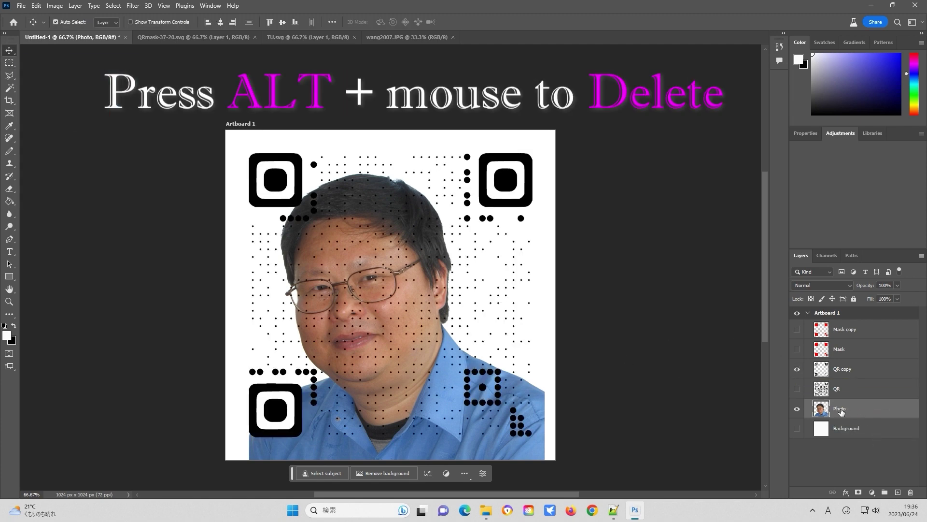
drag(841, 411, 840, 361)
click(35, 5)
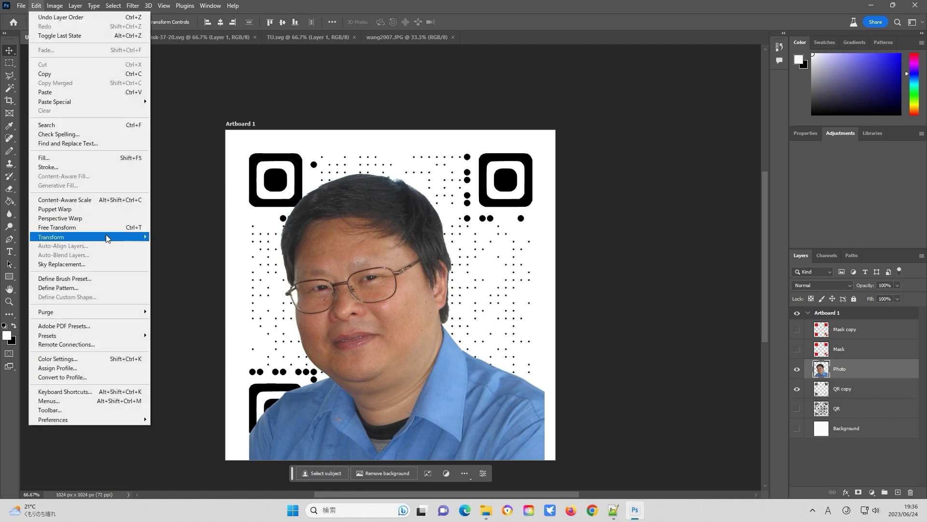
click(77, 234)
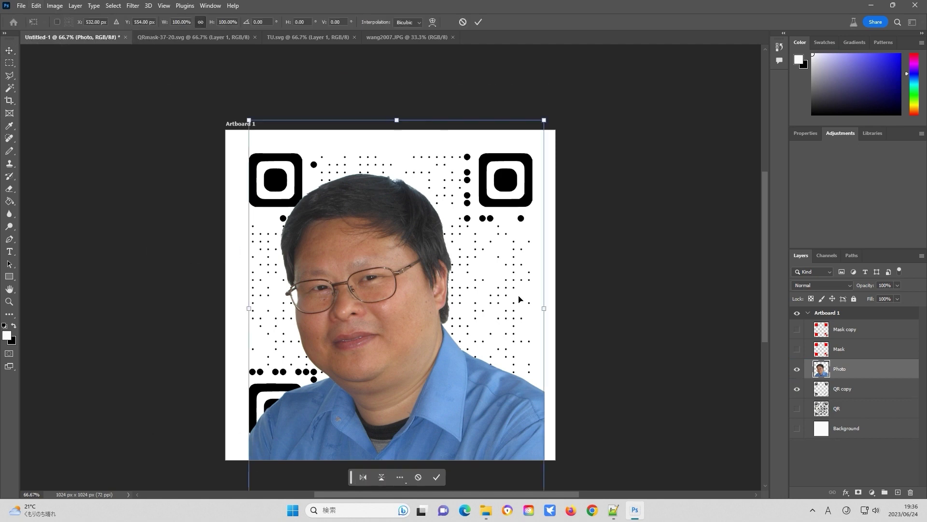
click(797, 391)
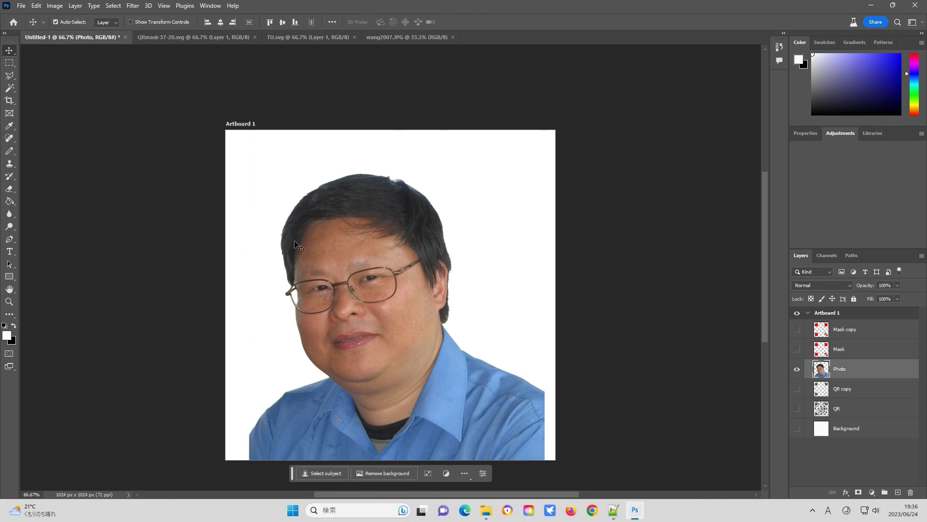
Step: Ungroup Artboard 1 so its layers sit directly in the document, and show QR copy
click(74, 6)
click(106, 375)
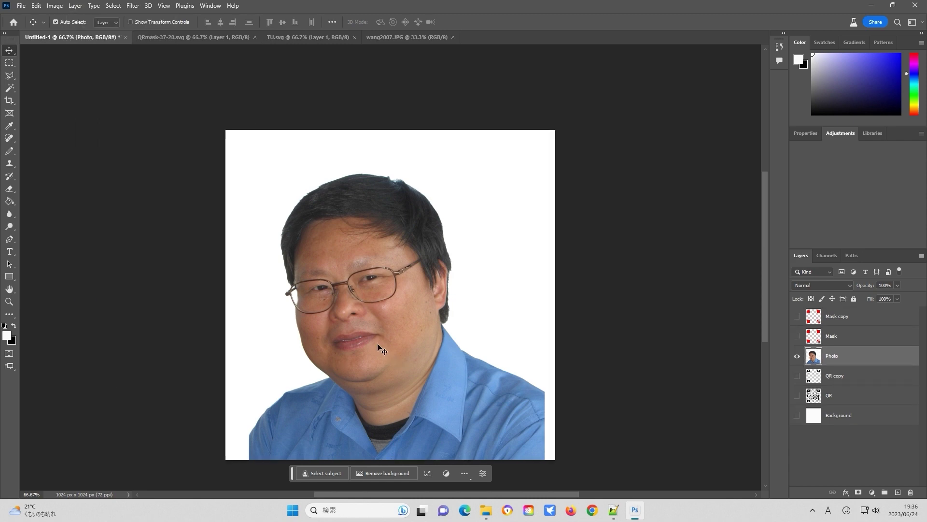
click(796, 376)
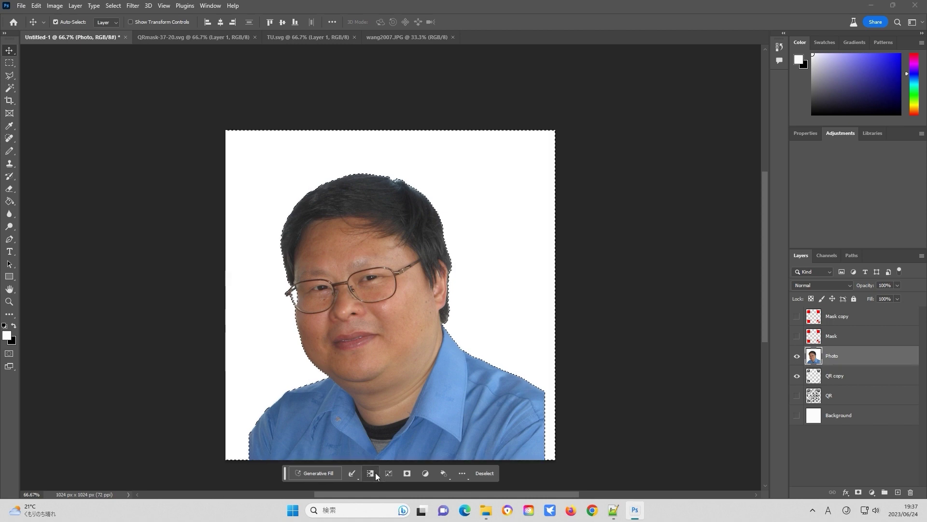
Step: Remove the selected white area around the portrait from the Photo layer and clear the selection
click(375, 473)
key(m)
key(ctrl+d)
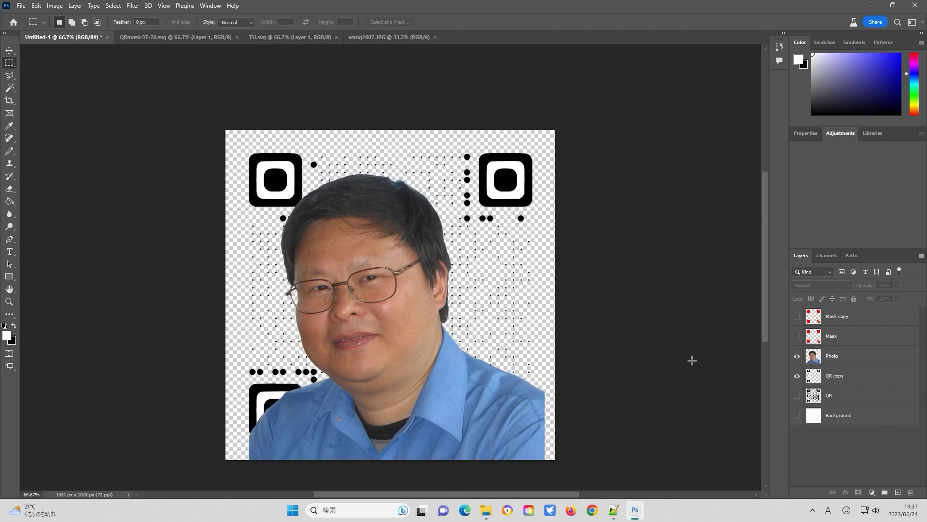
Step: Scale the Photo layer down to about 60%, refine its size, and position it between the large QR corner patterns
click(850, 356)
click(36, 5)
mouse_move(72, 237)
click(164, 251)
drag(545, 458, 487, 373)
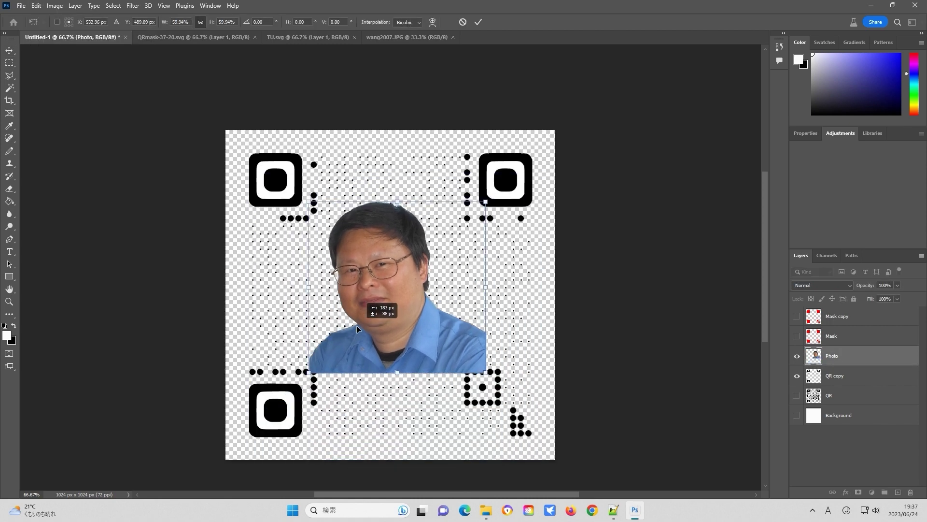
key(Return)
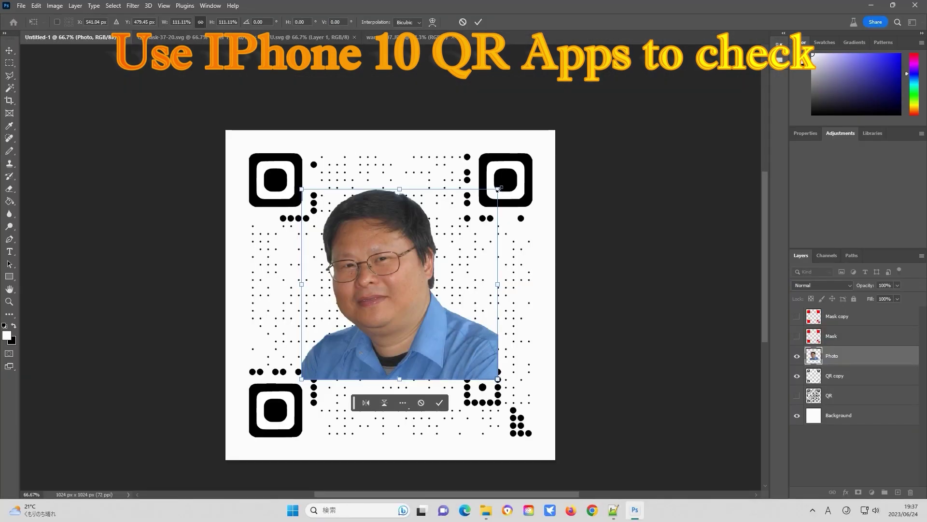
drag(498, 189, 481, 205)
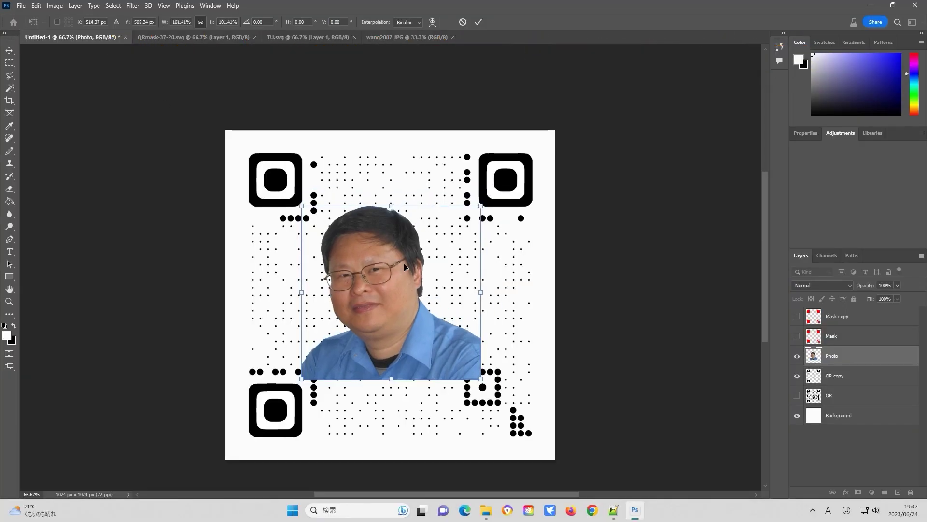
drag(404, 262, 407, 304)
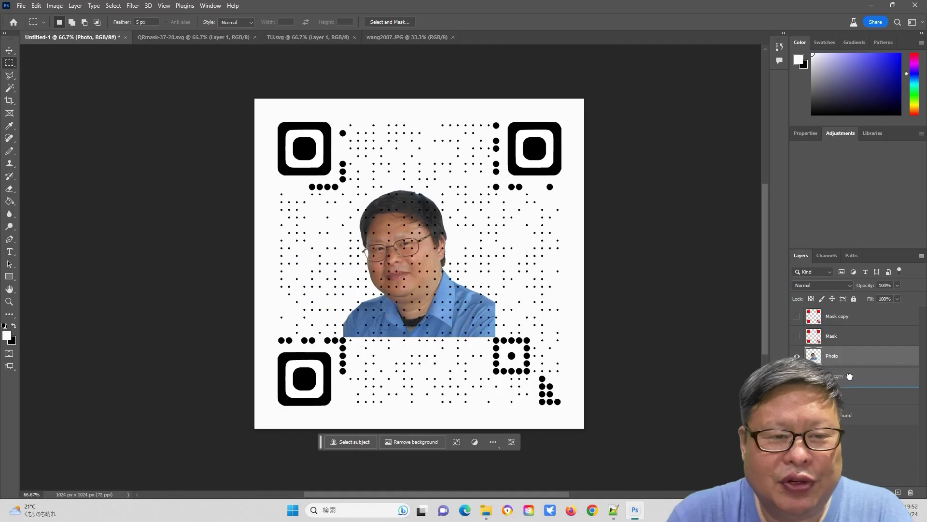
Step: Move the Photo layer below QR copy and enlarge the portrait so it spans most of the QR pattern
drag(850, 376, 849, 381)
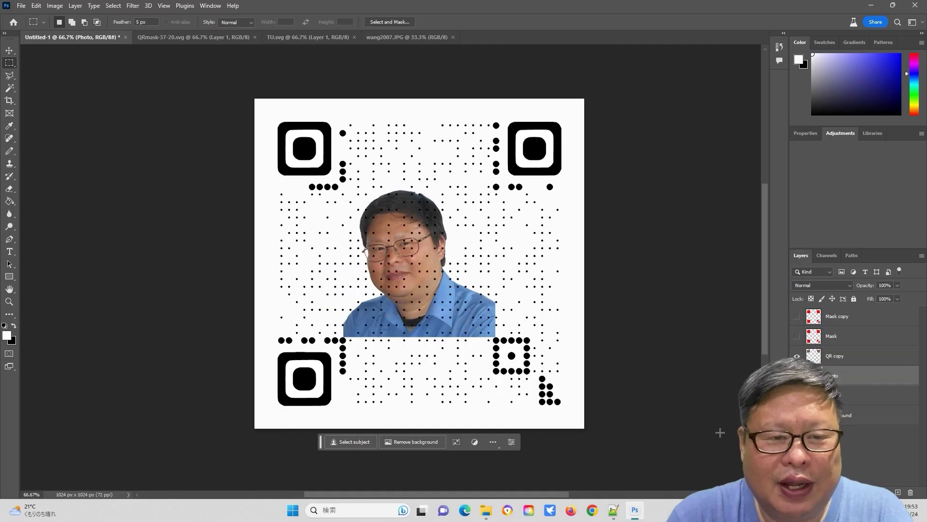
click(36, 6)
mouse_move(58, 237)
click(164, 251)
drag(344, 191, 271, 109)
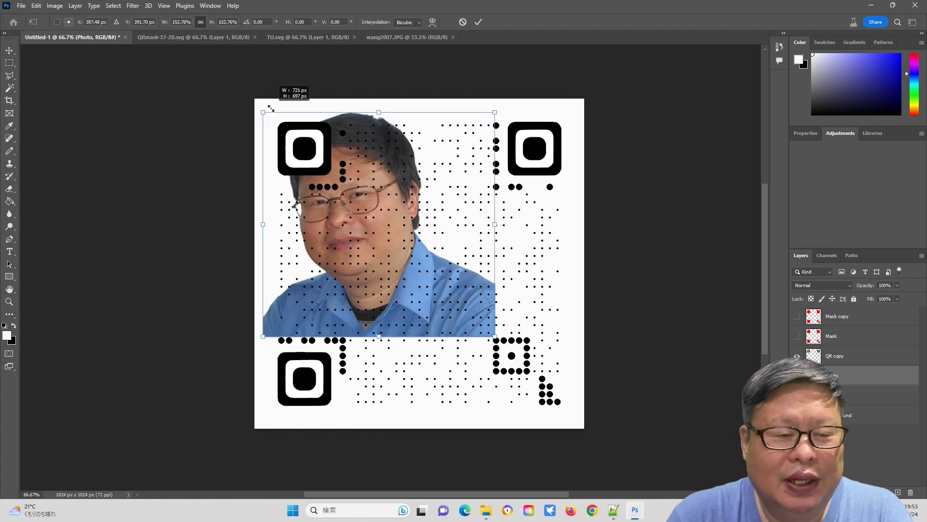
drag(494, 336, 554, 379)
key(Return)
Step: Scale the portrait to about 90% and align it with the upper and right edges of the QR pattern
click(36, 6)
click(58, 225)
drag(457, 323, 468, 334)
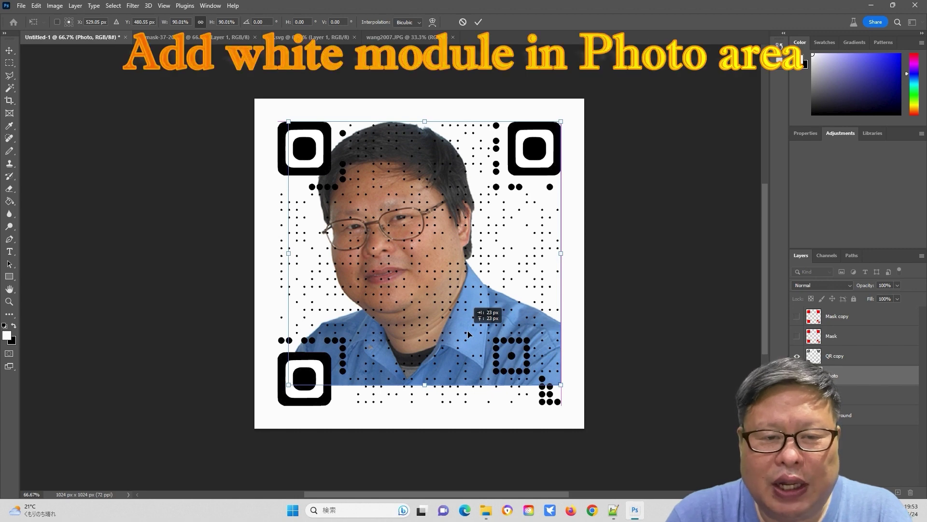
Step: Select the white area around the Mask copy shapes using Color Range with Sampled Colors and fuzziness 40
click(114, 6)
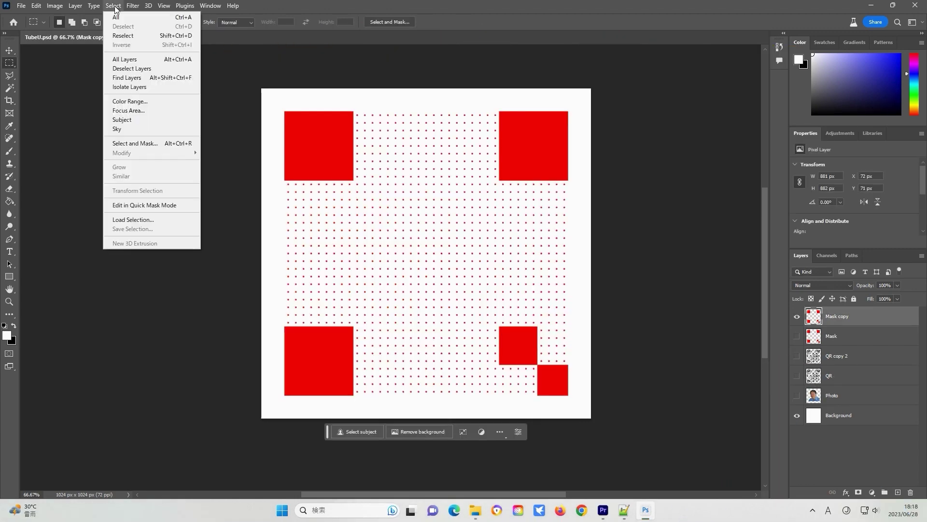
click(145, 102)
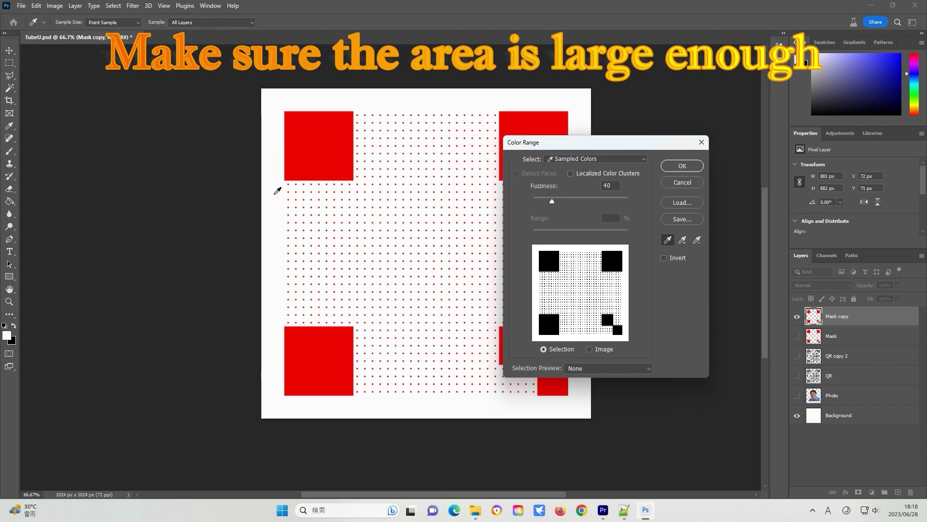
click(679, 166)
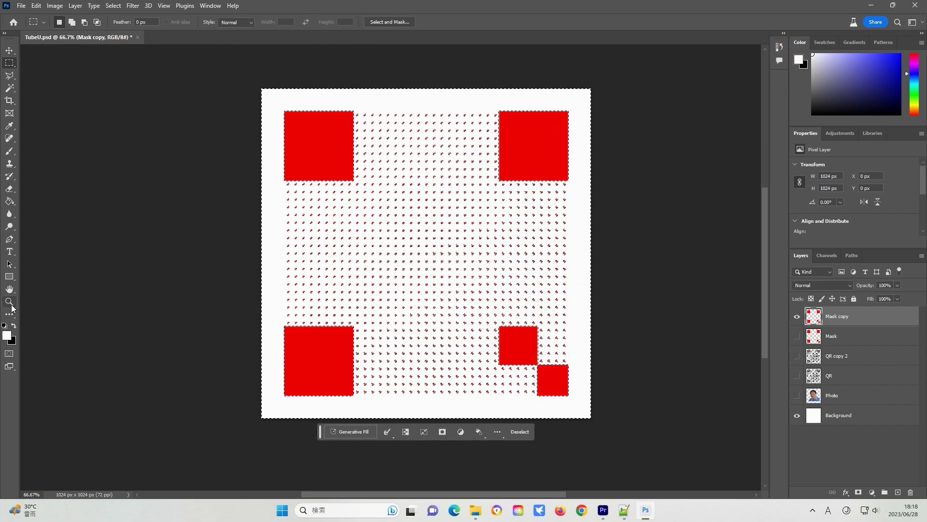
Step: Invert the selection to the red squares and dots and expand it by 1 pixel
key(ctrl+plus)
key(ctrl+plus)
key(ctrl+plus)
key(ctrl+plus)
click(436, 481)
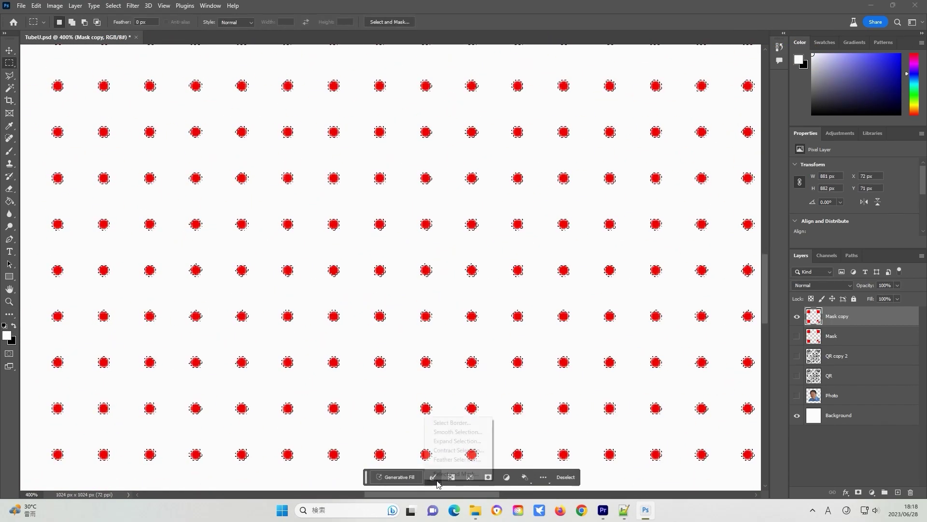
click(454, 440)
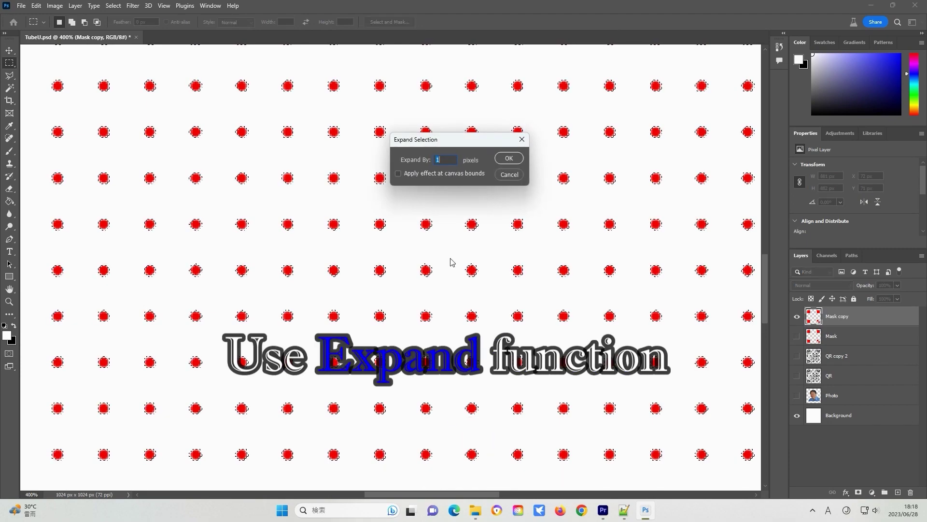
click(509, 160)
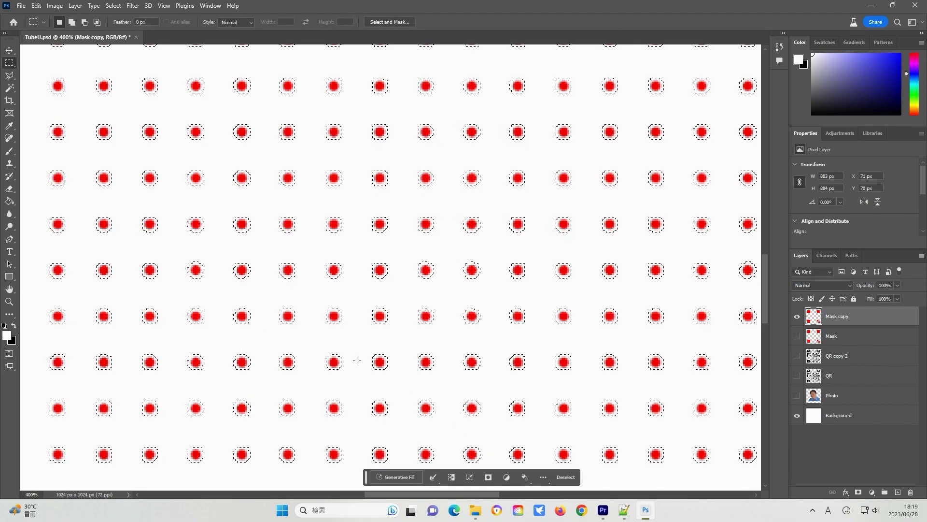
Step: Show QR copy 2 in place of Mask copy, delete its content outside the expanded squares and dots, and clear the selection
scroll(655, 416, down, 1)
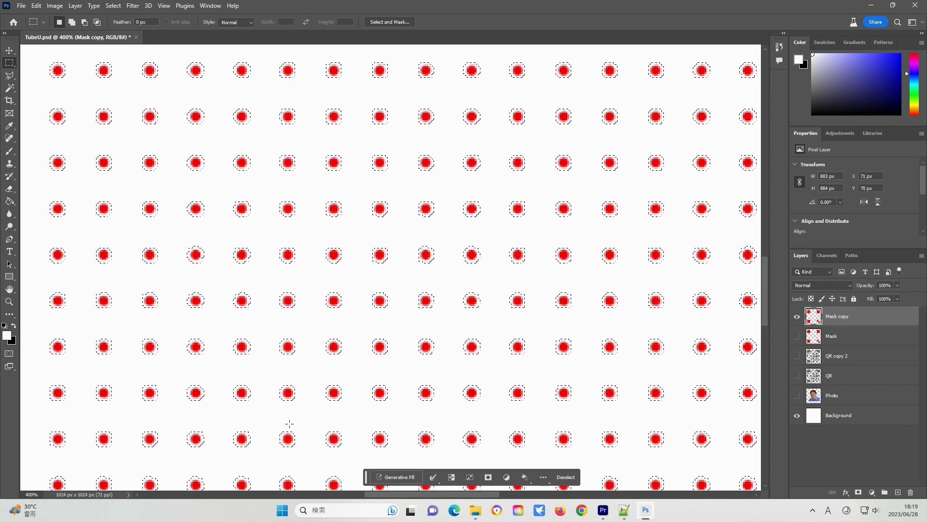
click(797, 355)
click(797, 316)
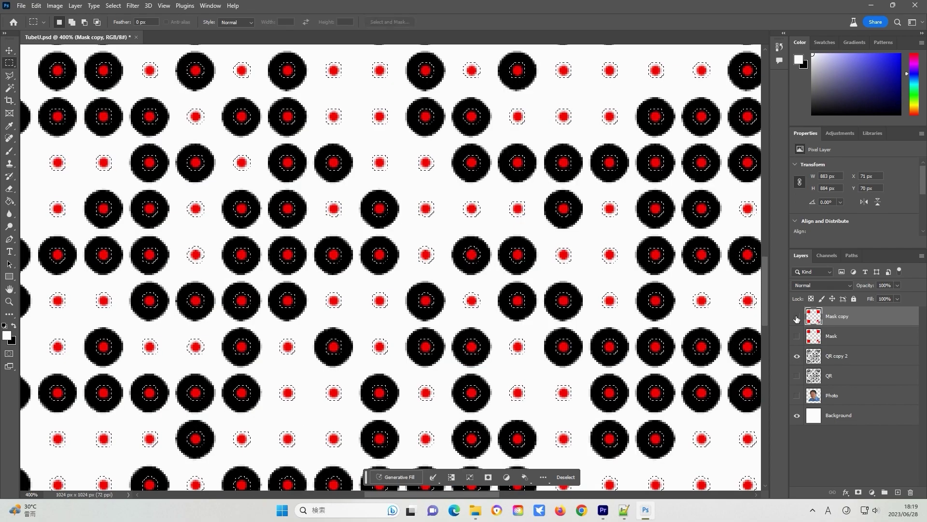
click(849, 358)
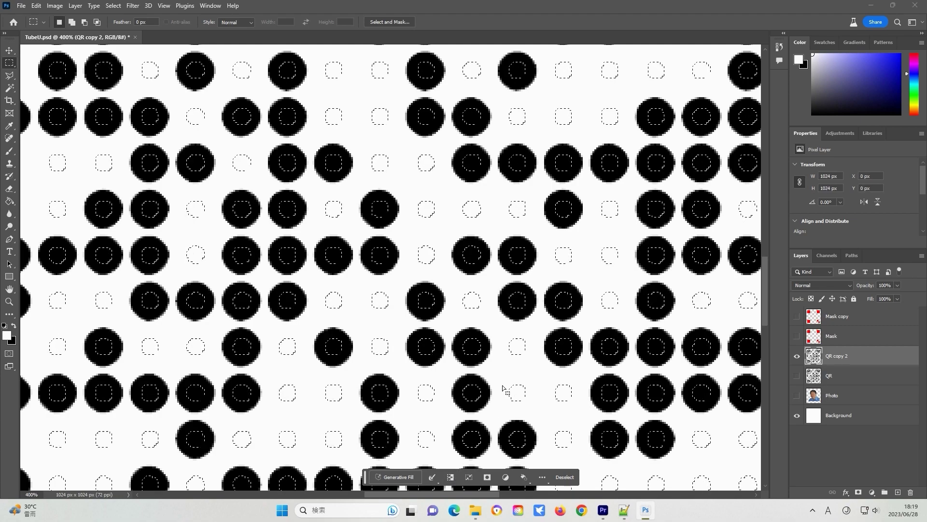
key(Delete)
key(ctrl+d)
key(z)
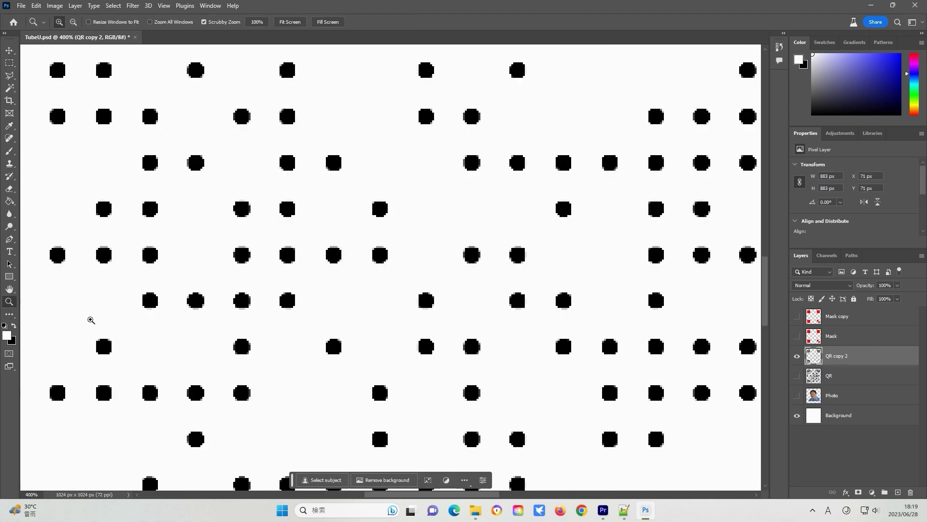
alt+click(424, 364)
key(ctrl+0)
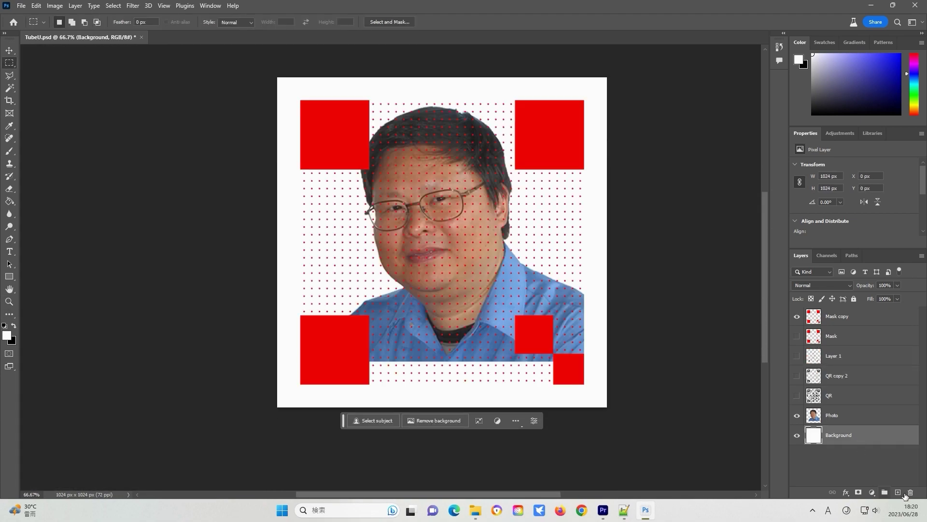
Step: Duplicate the white Background layer
right_click(905, 440)
click(865, 87)
key(Return)
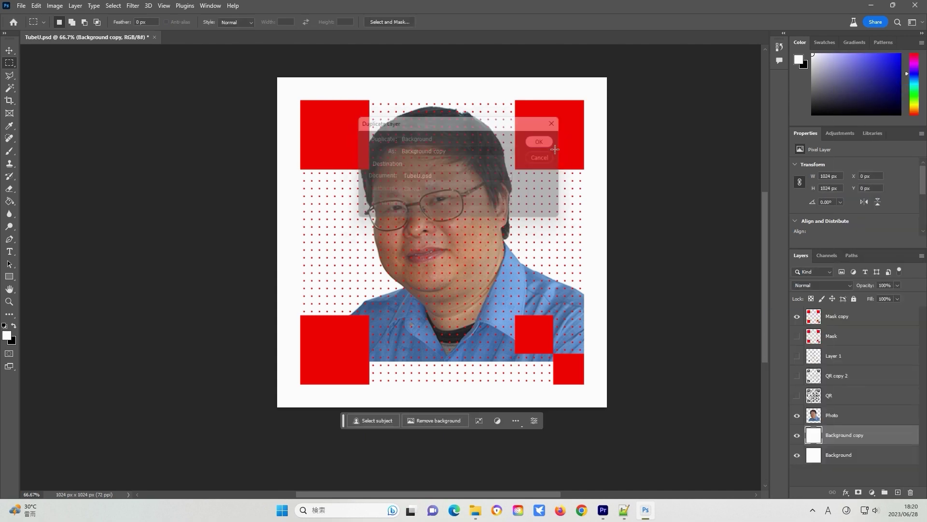
Step: Hide the Photo layer and select the white area around the Mask copy shapes with Color Range
click(797, 416)
click(848, 318)
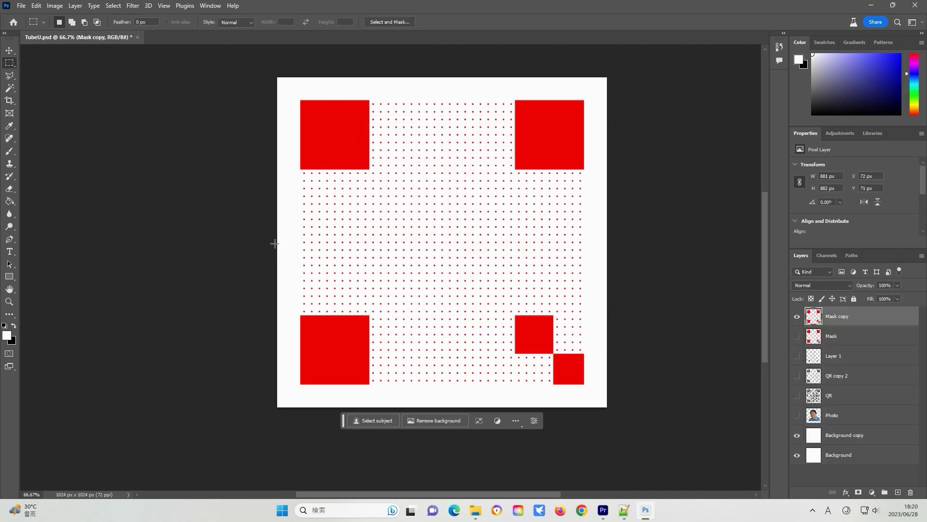
click(113, 6)
click(121, 97)
click(680, 164)
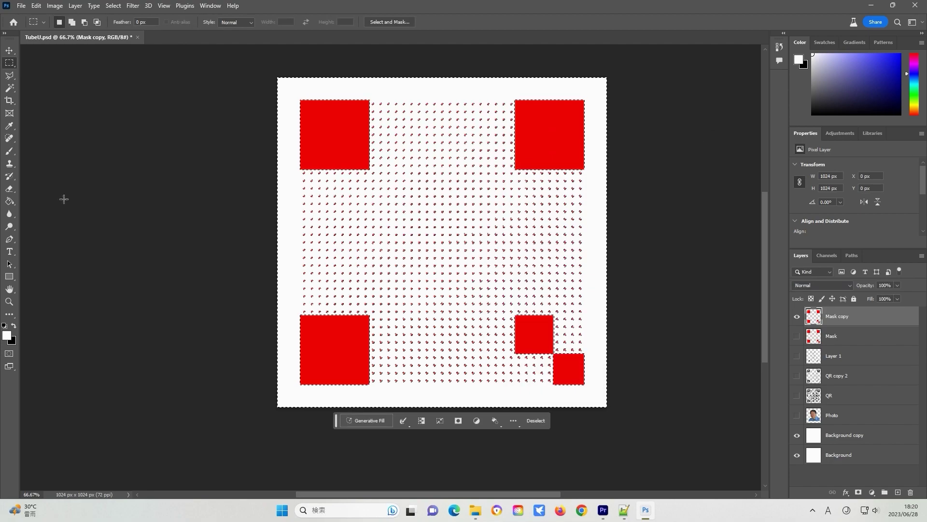
Step: Switch the selection to the Mask copy's red squares and dots and expand it by 1 pixel
click(10, 301)
click(398, 306)
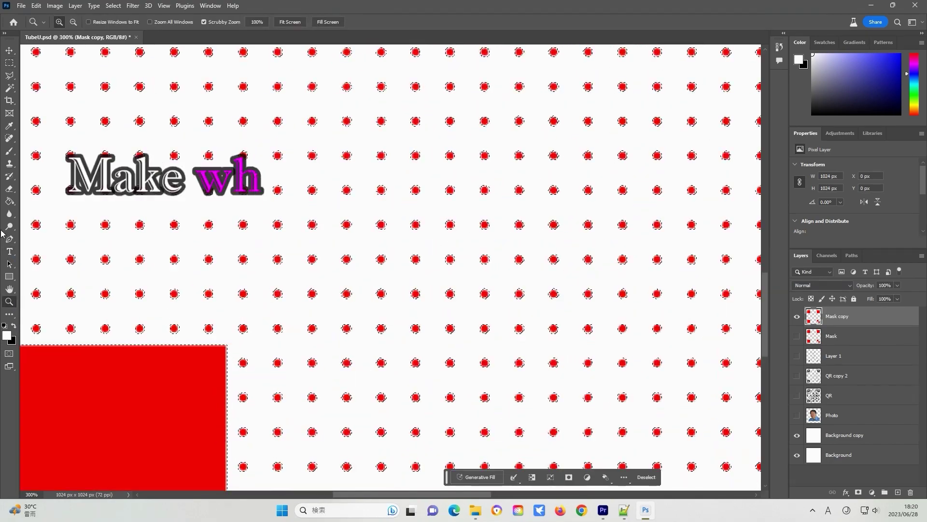
click(10, 63)
click(513, 476)
click(524, 438)
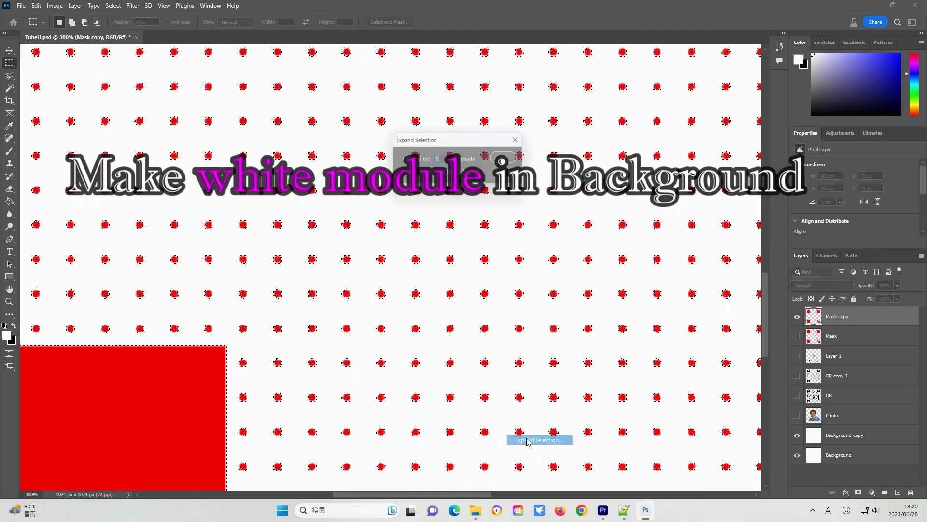
click(516, 162)
Step: Delete the Background copy's content outside the expanded squares and dots, clear the selection, and place the layer above Photo
alt+click(797, 435)
click(846, 435)
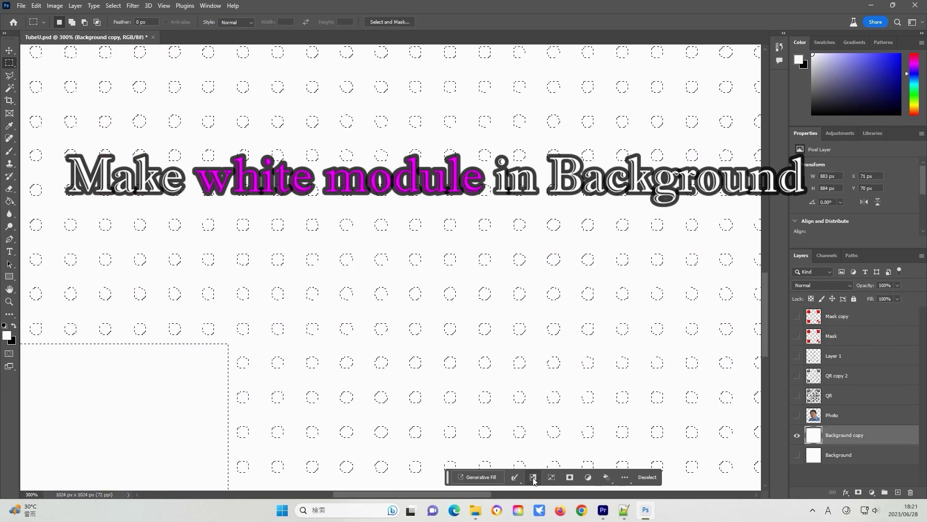
key(Delete)
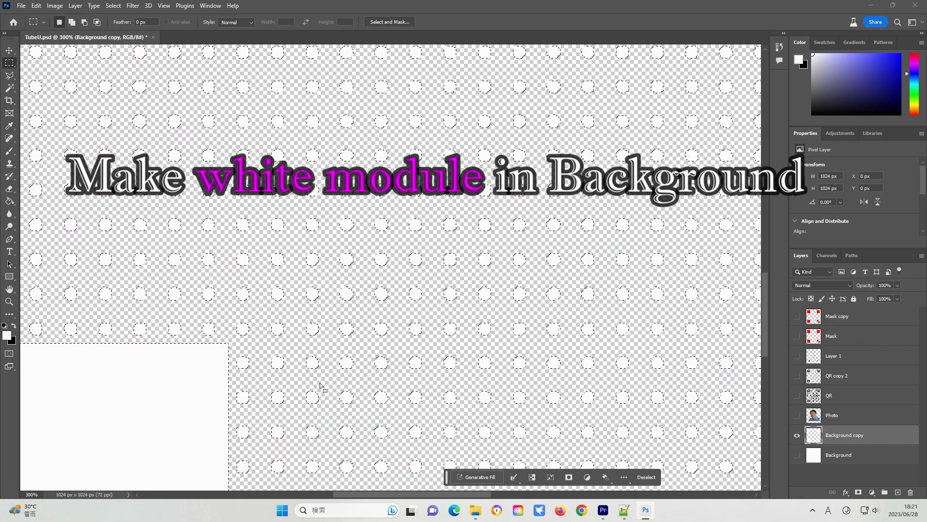
click(413, 393)
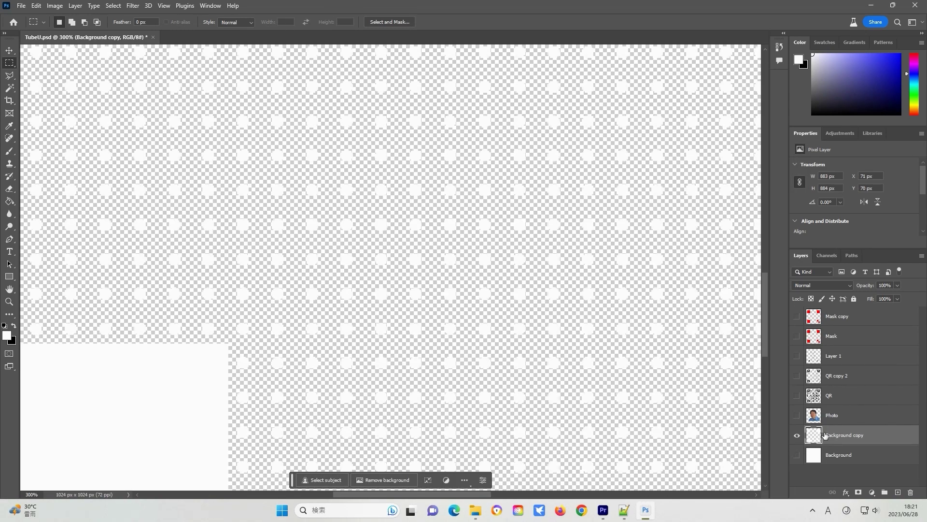
drag(825, 435, 830, 409)
click(797, 434)
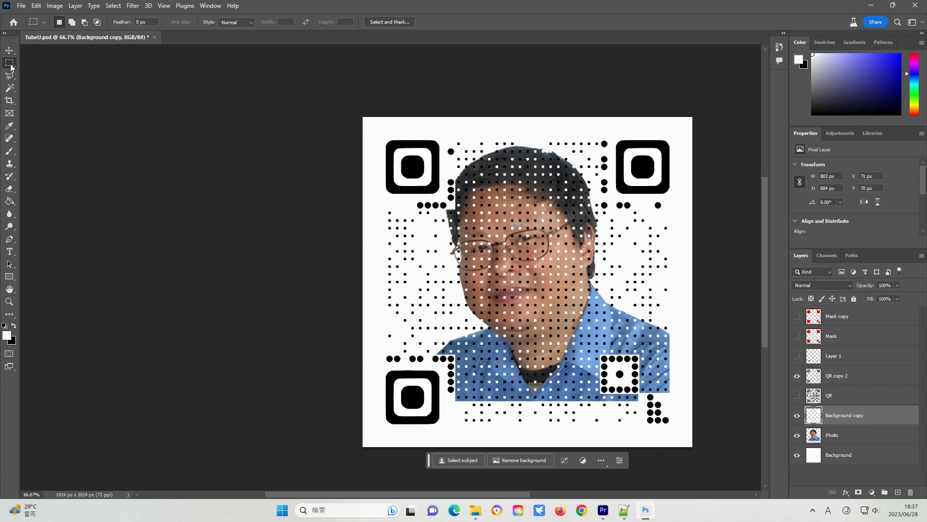
Step: Remove the Background copy's white squares around the finder patterns and the lower-right alignment area
drag(380, 134, 457, 209)
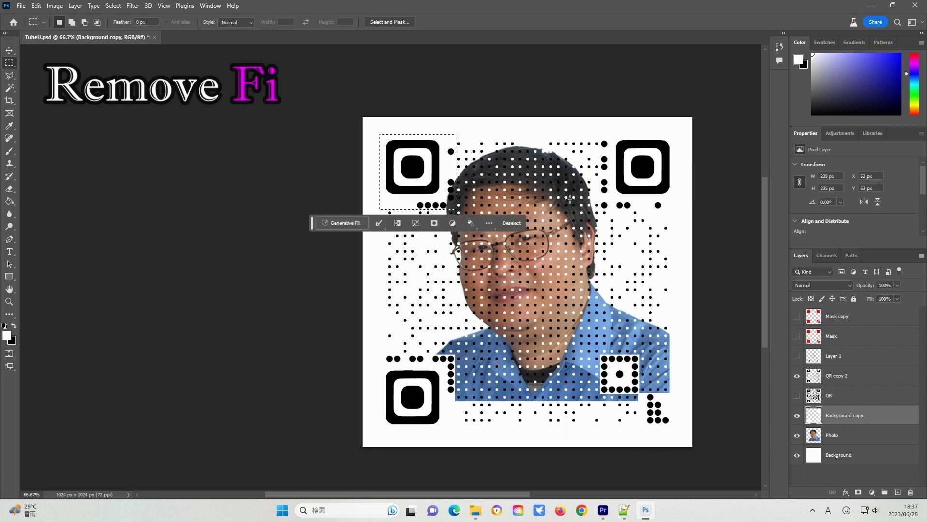
drag(379, 354, 457, 422)
drag(598, 351, 677, 431)
click(639, 393)
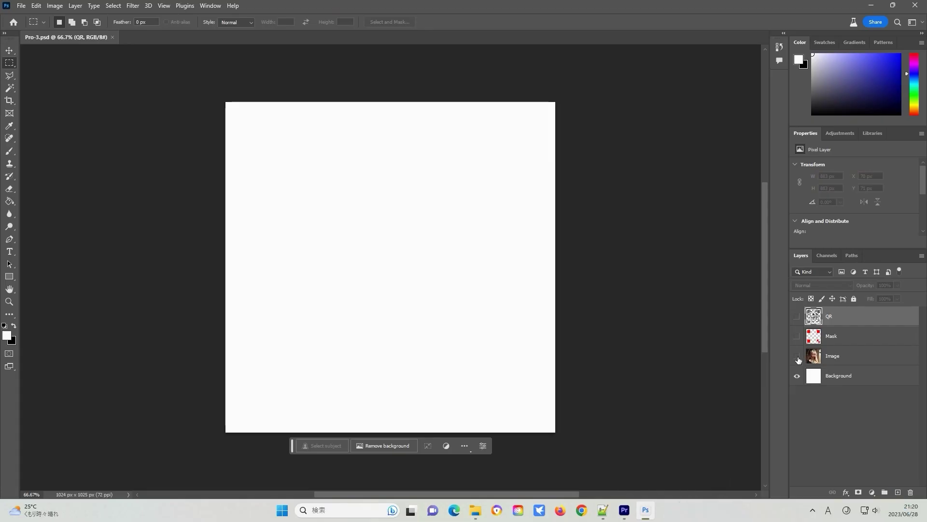
Step: Look through the Image, Mask and QR layers of Pro-3.psd one at a time
click(797, 356)
click(797, 356)
click(797, 336)
click(797, 337)
click(797, 316)
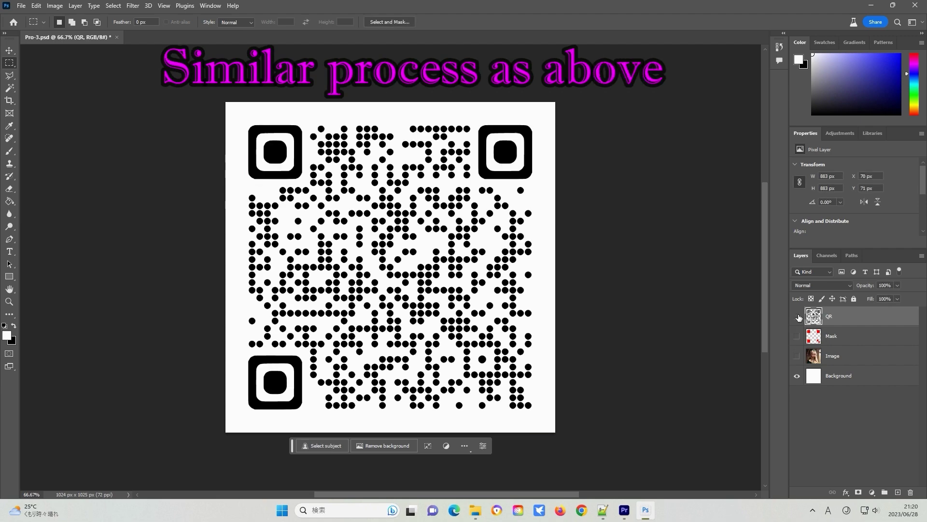
click(797, 316)
Step: Duplicate the QR layer as QR copy and the Mask layer as Mask copy
right_click(863, 318)
click(805, 150)
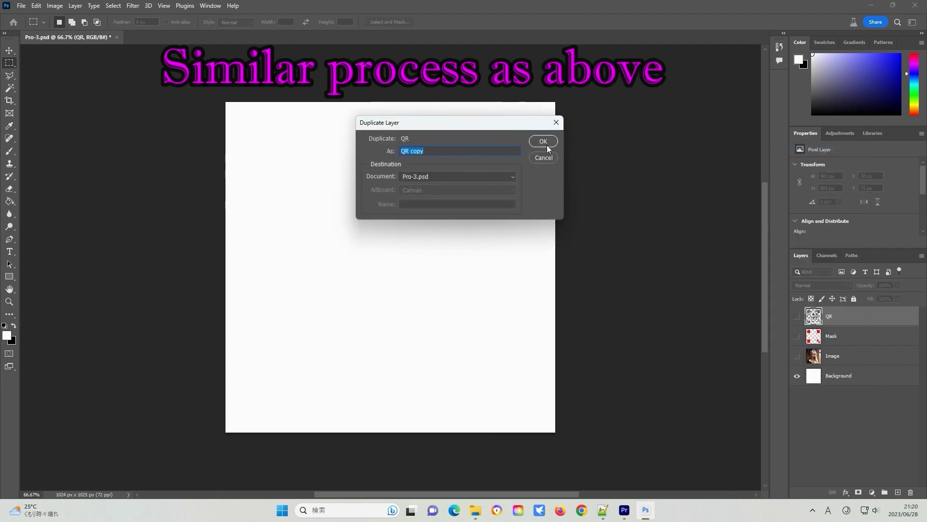
click(546, 143)
right_click(843, 360)
click(811, 150)
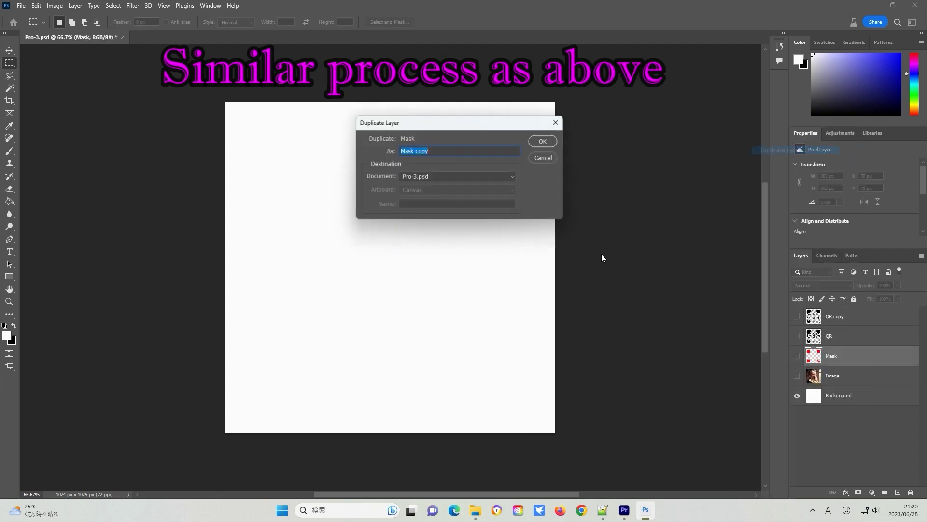
key(Return)
Step: Duplicate the white Background layer and hide the copy
right_click(853, 416)
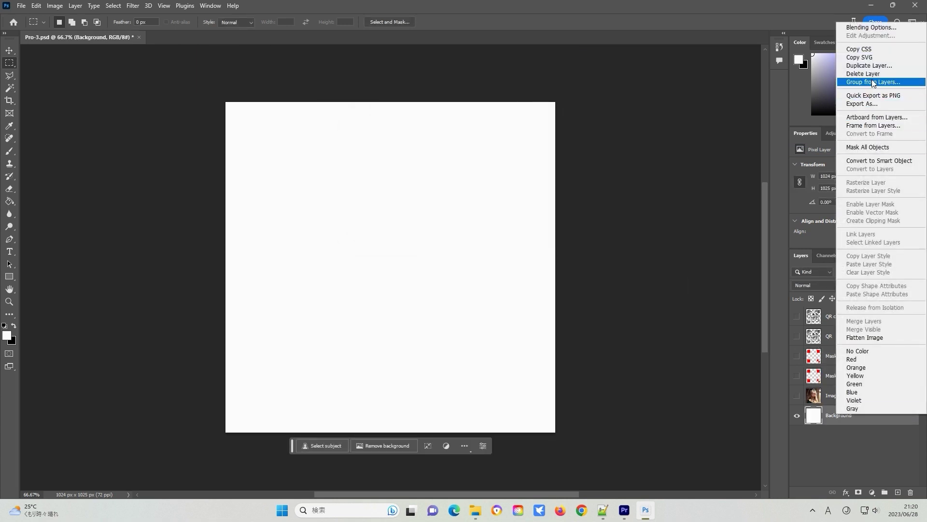
click(864, 58)
key(Return)
click(797, 415)
Step: Show the Mask copy layer and select its red squares and dots with Color Range
click(843, 355)
click(797, 356)
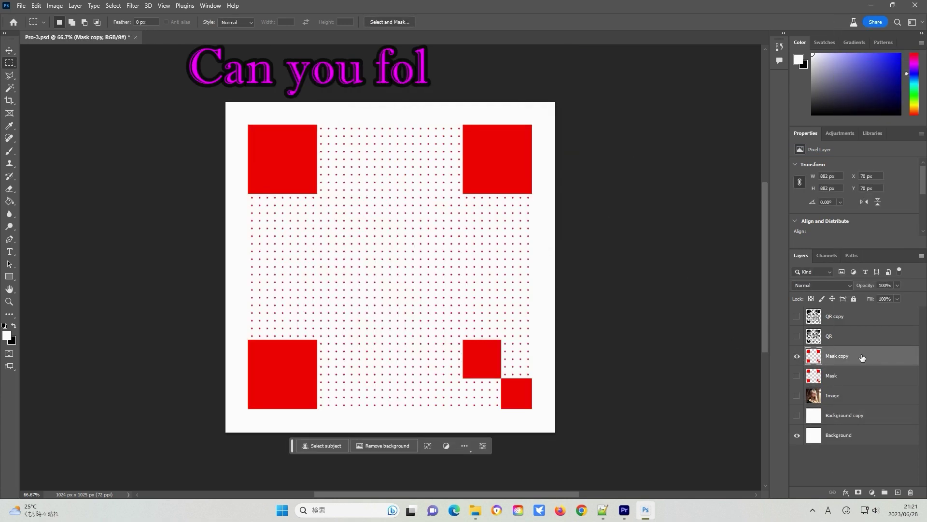
click(113, 5)
click(123, 100)
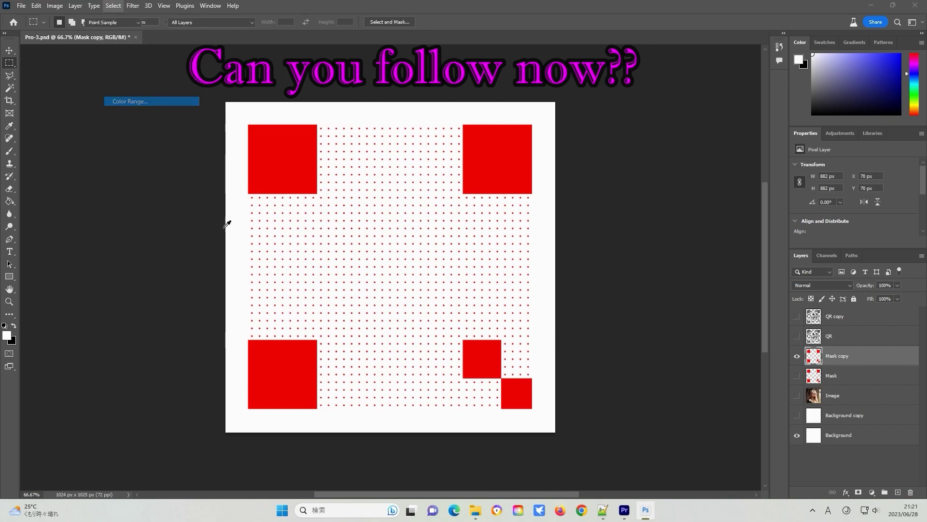
key(Return)
Step: Expand the selection around the Mask copy's squares and dots by 1 pixel
key(z)
drag(355, 309, 387, 316)
click(495, 477)
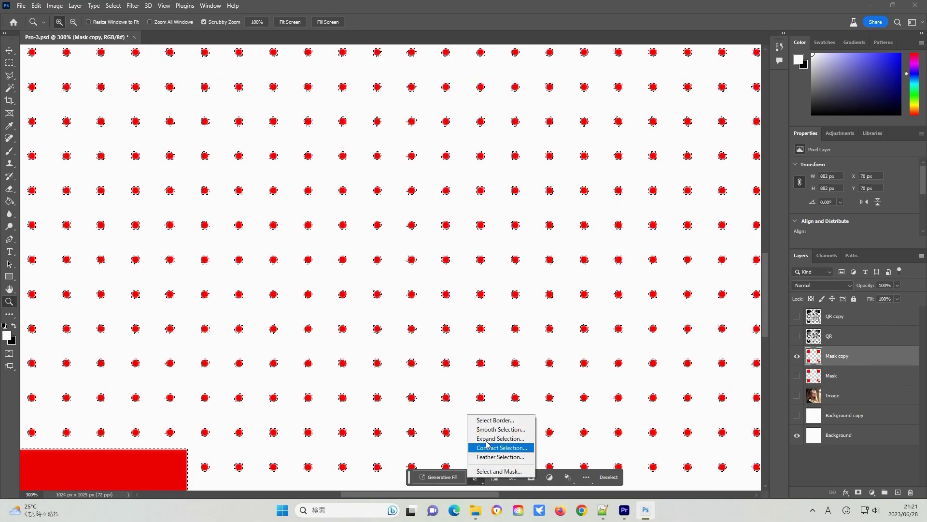
click(483, 442)
key(m)
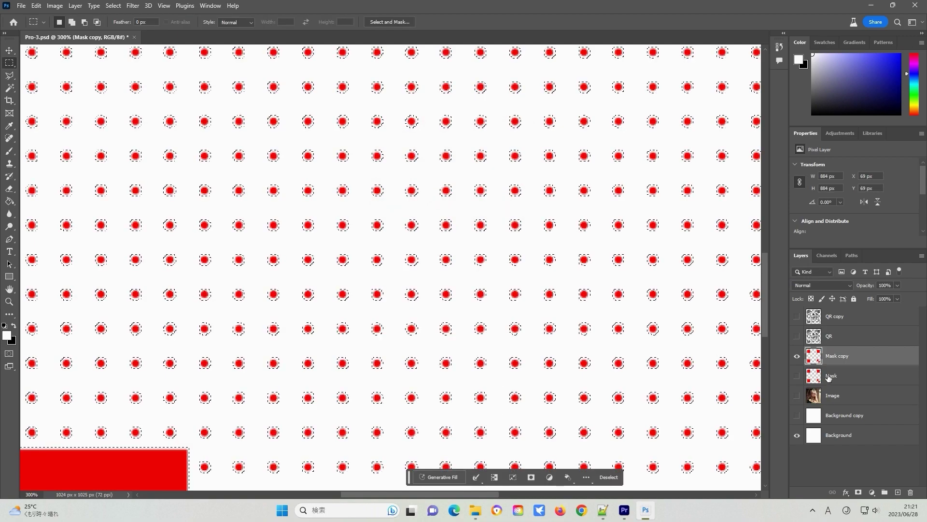
Step: Show QR copy in place of Mask copy, delete its content outside the expanded shapes, and clear the selection
click(797, 316)
click(843, 320)
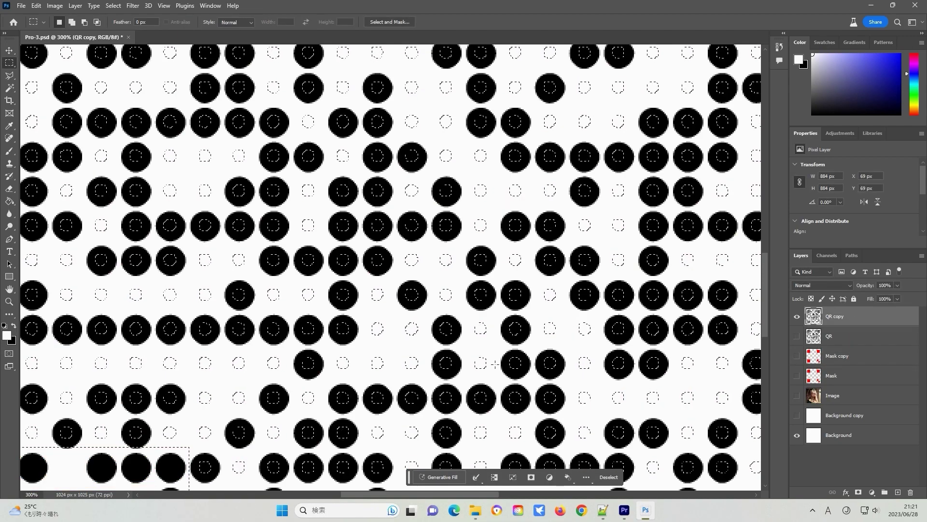
key(Delete)
key(ctrl+d)
Step: Hide QR copy, and show and activate the Mask copy layer instead
key(z)
alt+click(432, 304)
alt+click(496, 321)
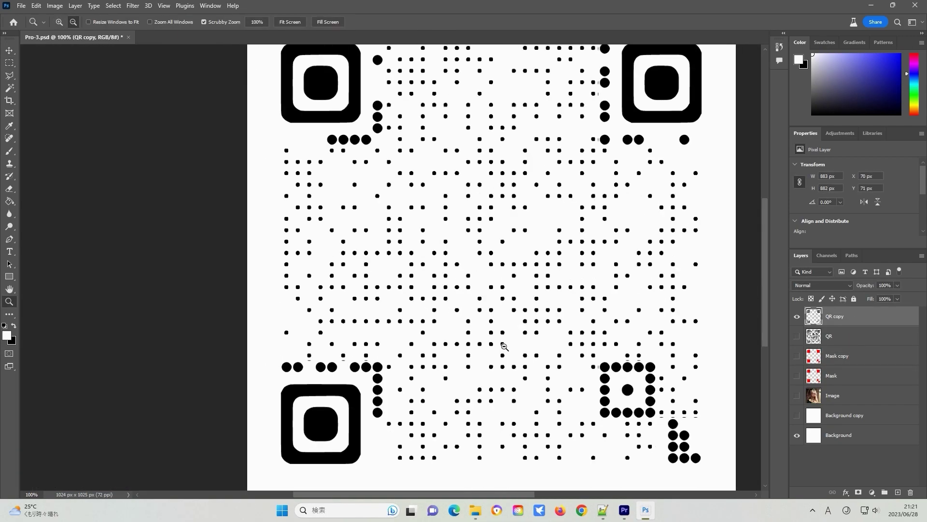
alt+click(500, 345)
click(10, 66)
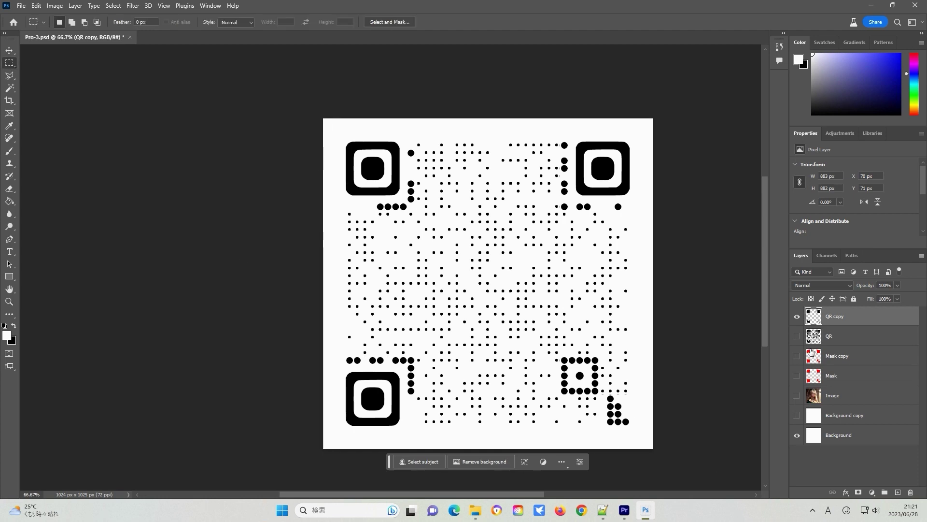
click(797, 318)
click(797, 356)
click(821, 356)
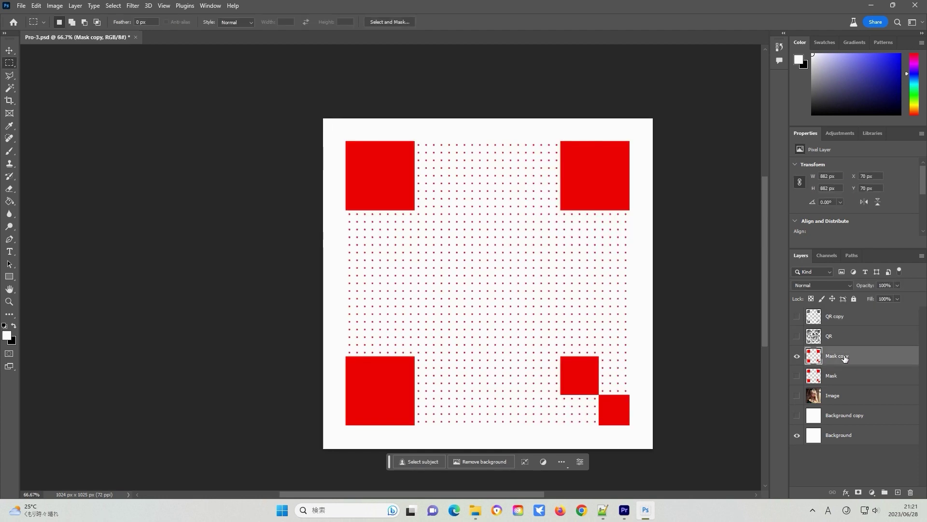
Step: Select the Mask copy's red squares and dots again with Color Range and expand the selection
click(114, 5)
click(141, 102)
key(Return)
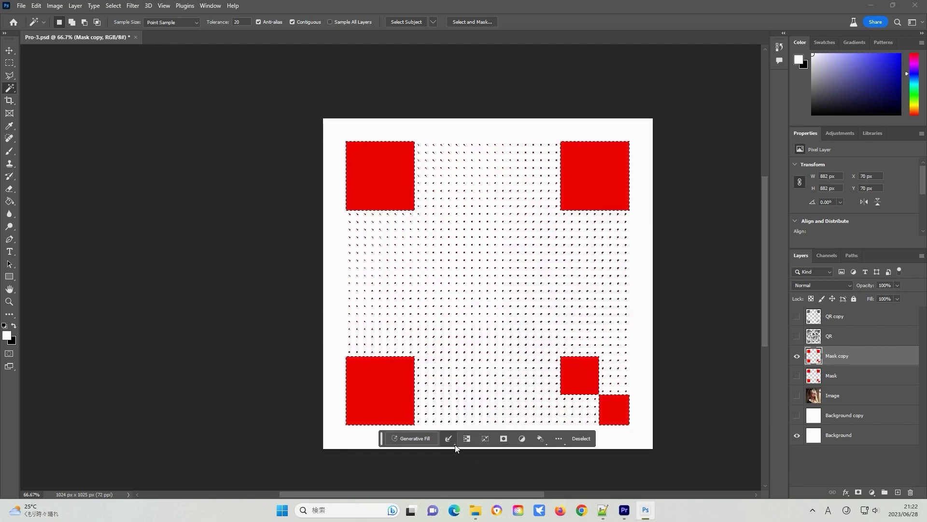
click(454, 442)
click(463, 411)
click(509, 172)
Step: Isolate the Background copy layer and delete its white content outside the selected squares and dots
click(797, 416)
click(797, 356)
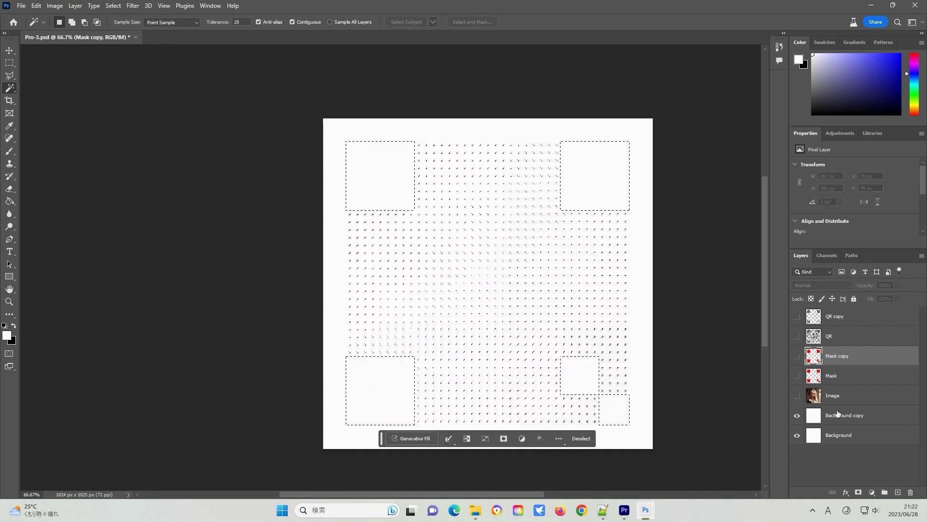
click(841, 416)
key(z)
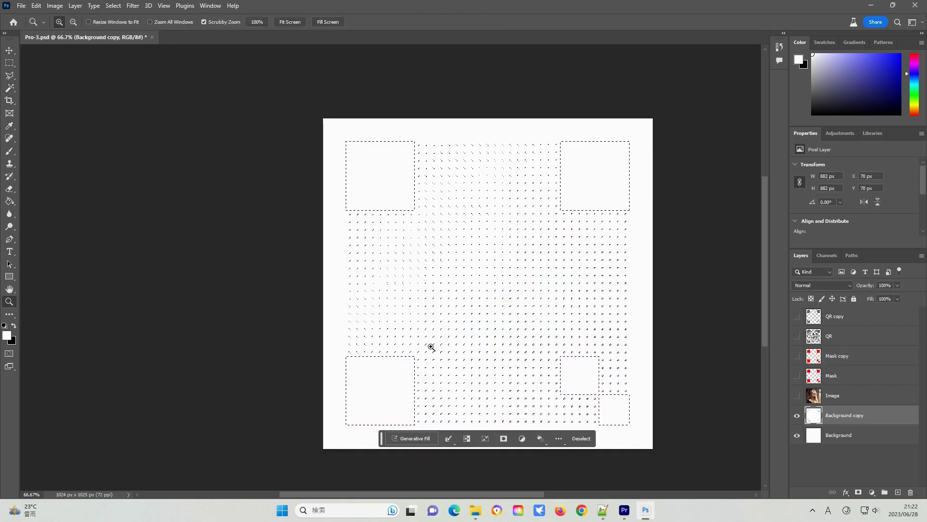
click(498, 342)
click(497, 342)
click(498, 342)
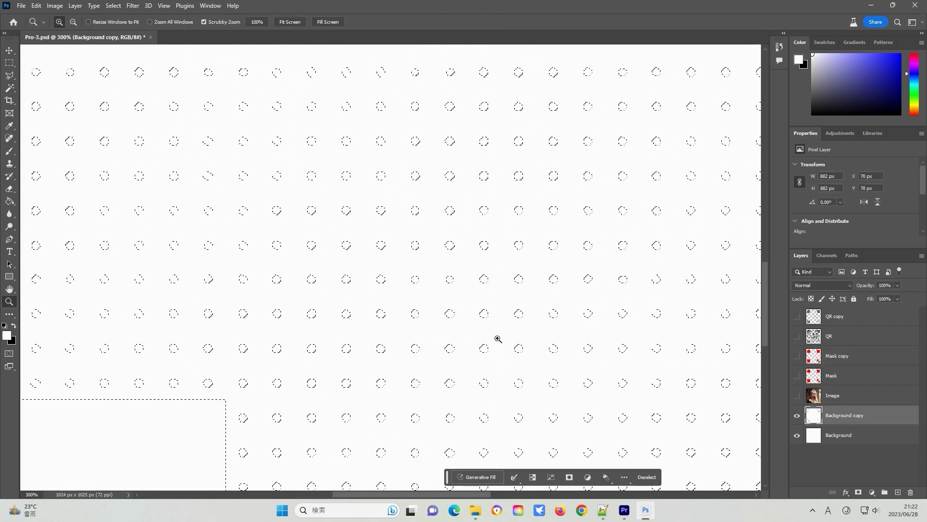
click(797, 435)
Step: Clear the selection, move Background copy above Image, and show both layers together with QR copy
key(ctrl+bracketright)
click(797, 415)
key(ctrl+d)
key(ctrl+0)
click(797, 317)
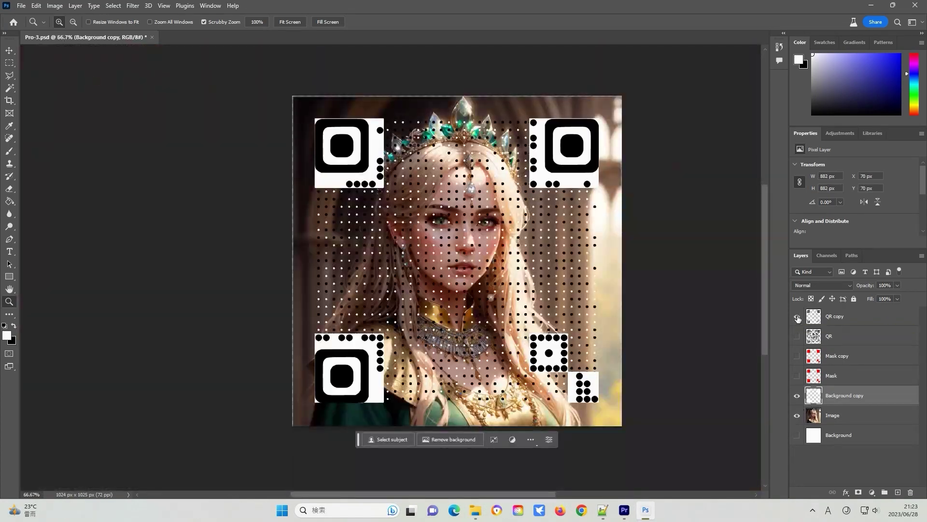
Step: Hide QR copy and delete the lower-left and lower-right white squares from the Background copy layer
click(797, 317)
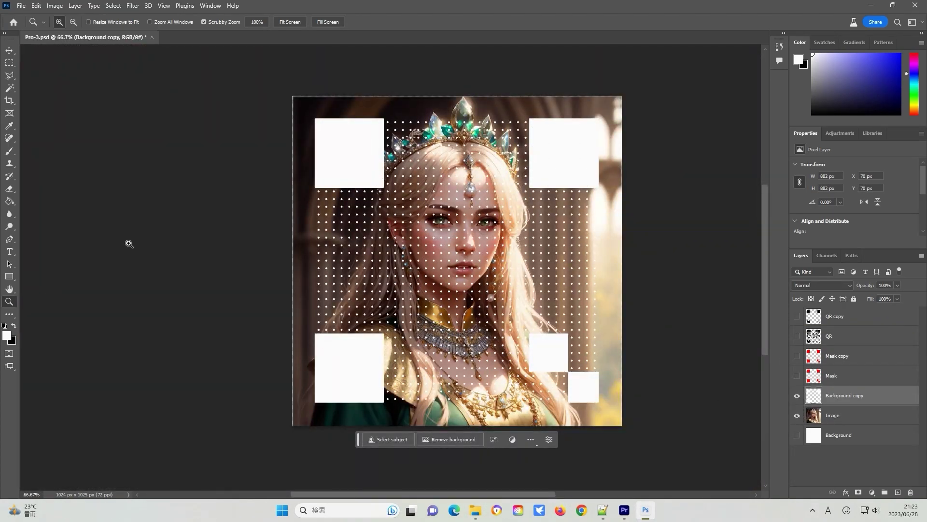
key(m)
drag(312, 332, 386, 407)
key(Delete)
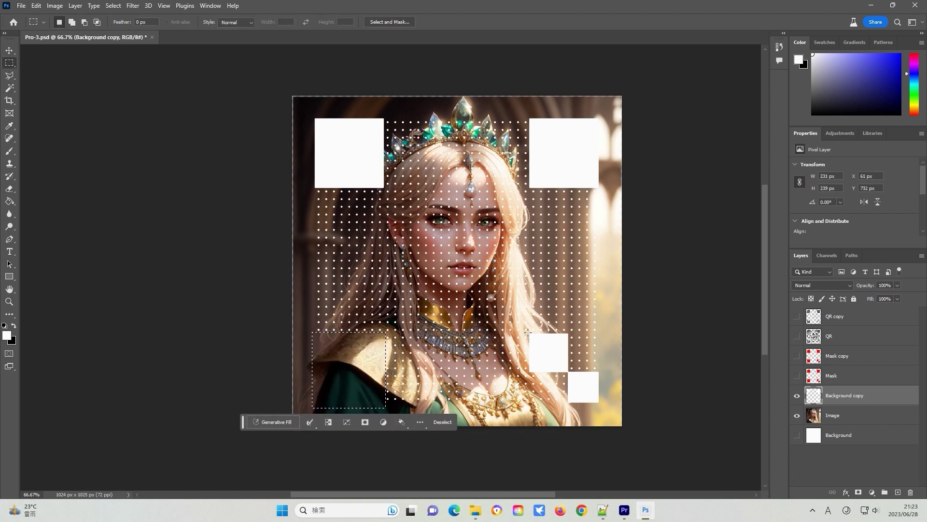
drag(528, 332, 600, 403)
key(Delete)
key(Delete)
key(ctrl+d)
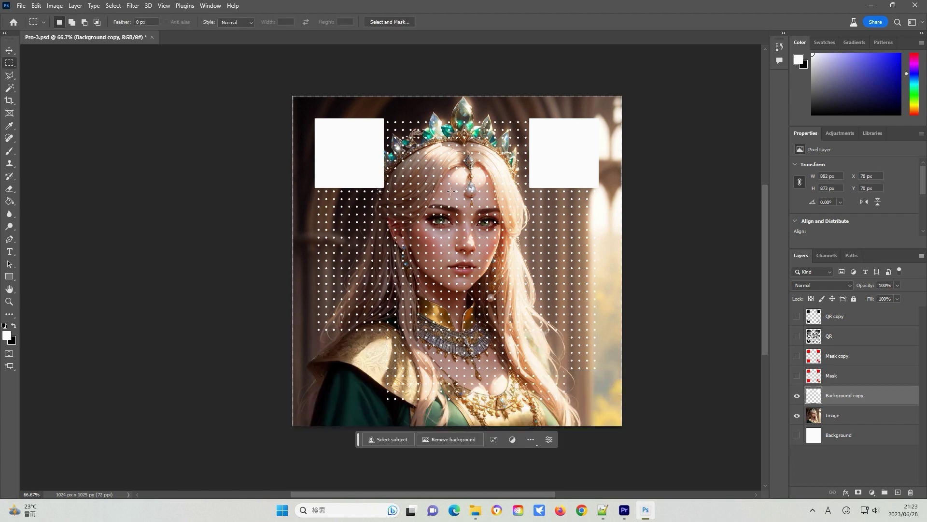
Step: Delete the upper-left and upper-right white squares from the Background copy layer and clear the selection
drag(312, 116, 386, 190)
key(Delete)
drag(527, 116, 602, 190)
key(Delete)
key(ctrl+d)
Step: Show QR copy and the white Background, and clear the Image layer inside the lower-left finder pattern's ring
click(797, 316)
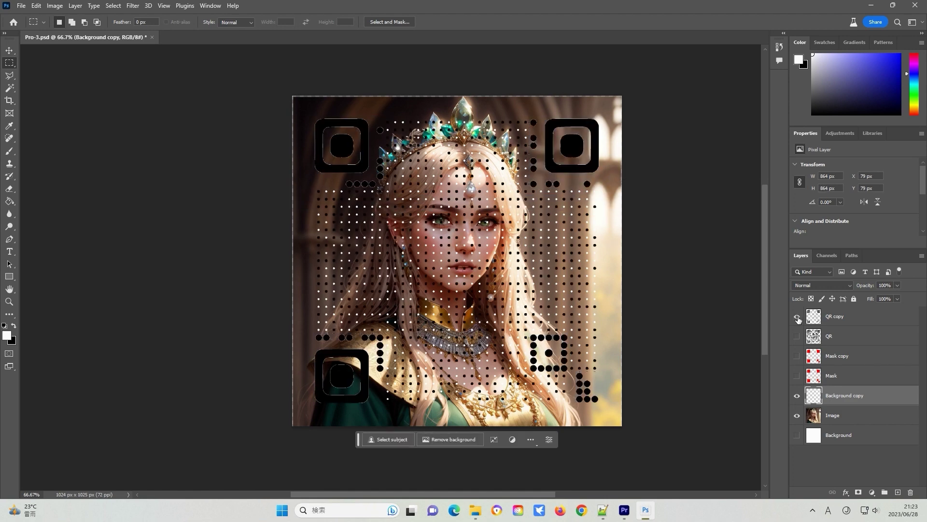
key(w)
click(363, 382)
click(797, 435)
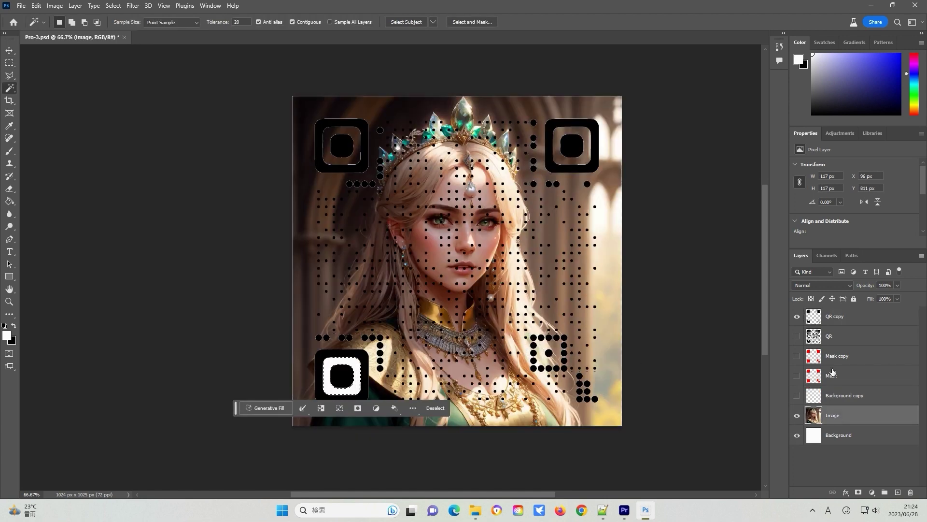
Step: Clear the Image layer inside the rings of the upper-left and upper-right finder patterns and deselect
click(840, 316)
click(333, 160)
click(849, 418)
click(840, 317)
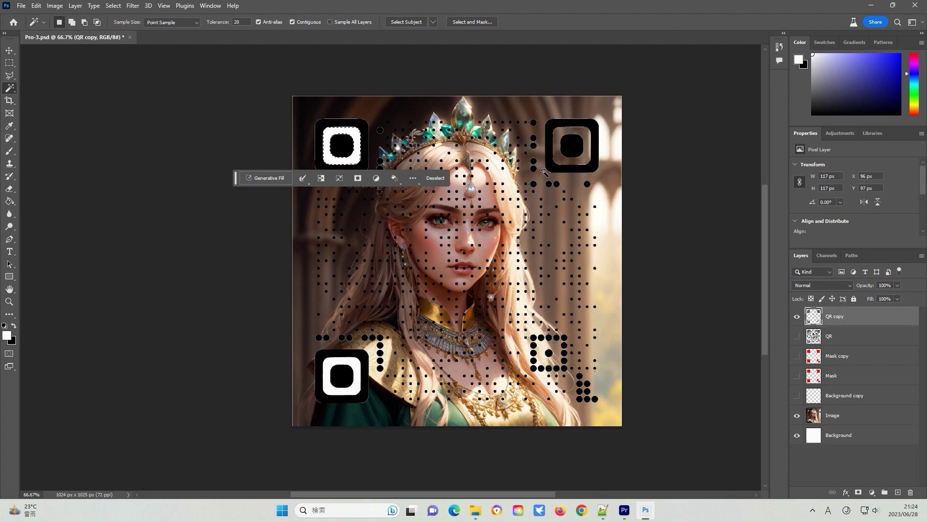
click(563, 164)
click(849, 415)
key(Delete)
key(ctrl+d)
key(m)
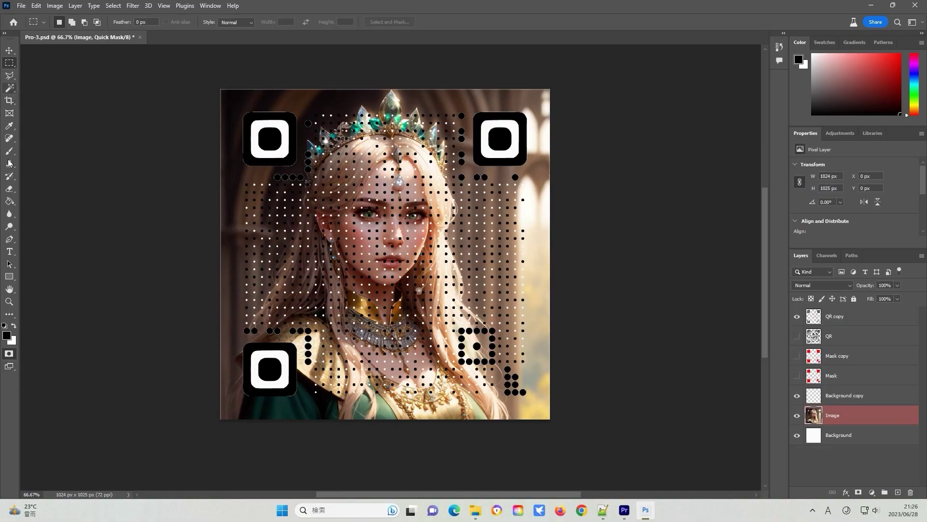
Step: With QR copy active, paint a Quick Mask over the woman's face using the soft 72-pixel brush
click(9, 151)
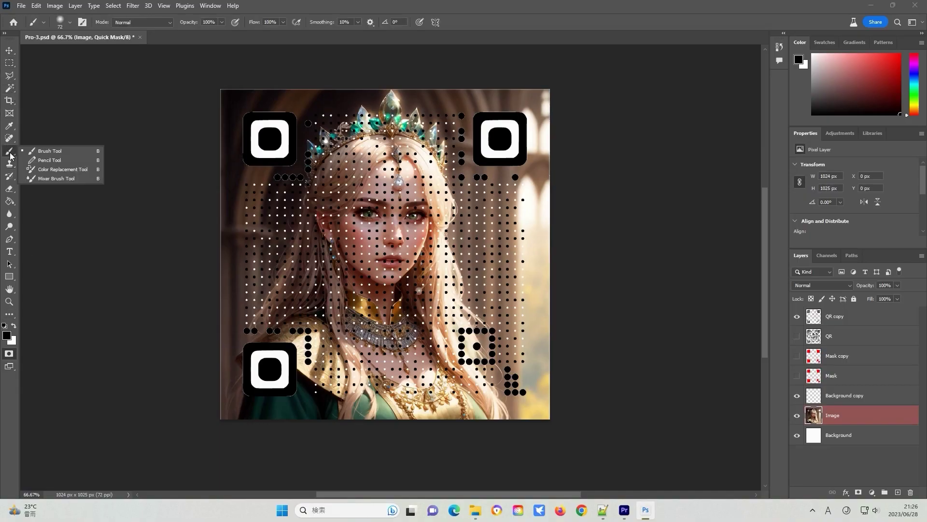
click(70, 22)
click(70, 22)
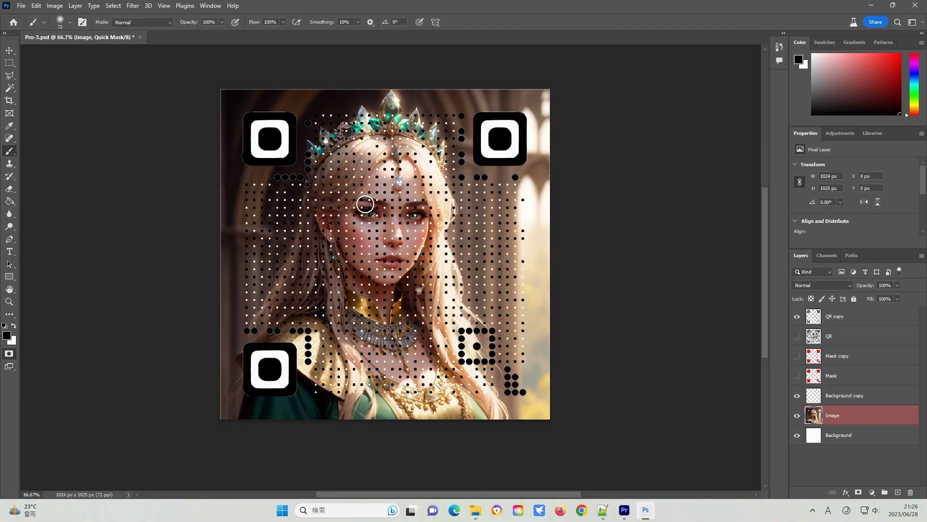
click(875, 316)
mouse_move(362, 208)
mouse_down()
mouse_move(408, 209)
mouse_move(377, 177)
mouse_move(412, 171)
mouse_move(417, 226)
mouse_move(398, 276)
mouse_move(360, 265)
mouse_move(346, 226)
mouse_move(391, 173)
mouse_move(373, 253)
mouse_move(398, 257)
mouse_up()
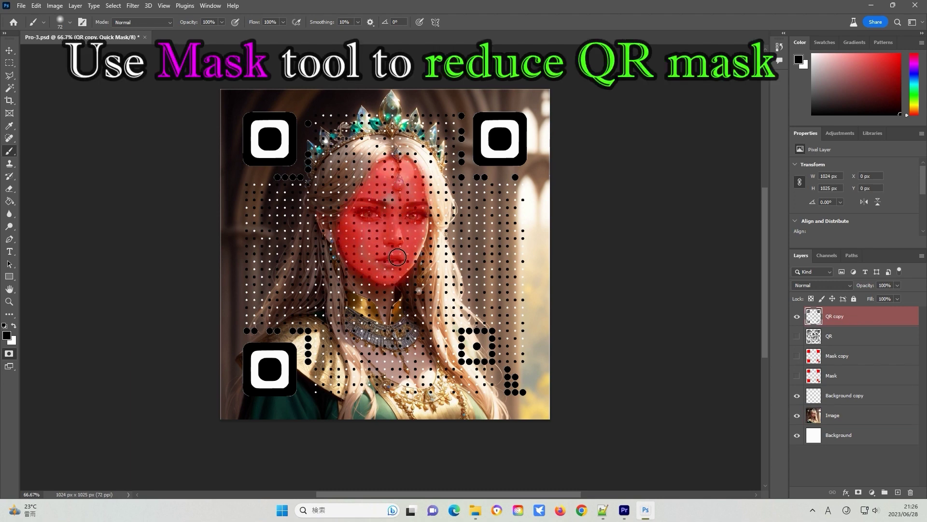
Step: Undo the last mask strokes, repaint the Quick Mask over the face, and turn it into a selection
key(ctrl+z)
key(ctrl+z)
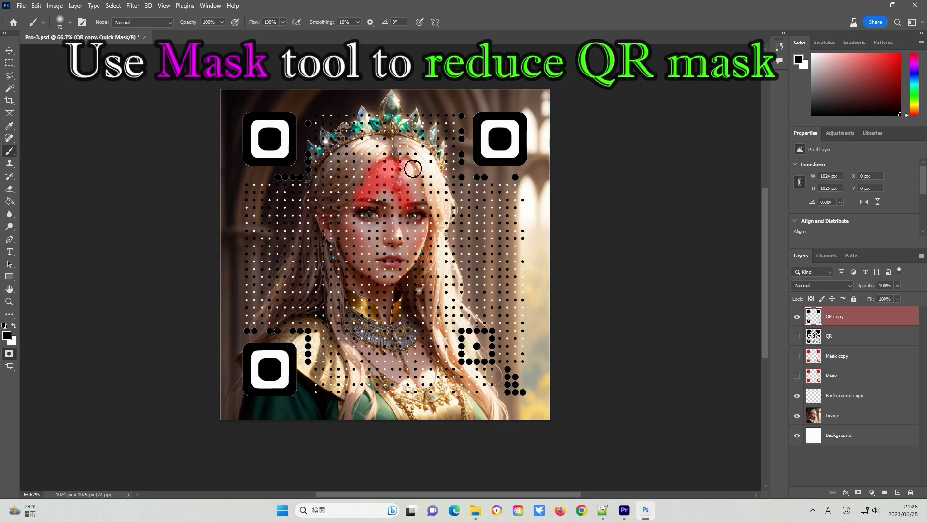
mouse_move(413, 169)
mouse_down()
mouse_move(421, 238)
mouse_move(394, 275)
mouse_up()
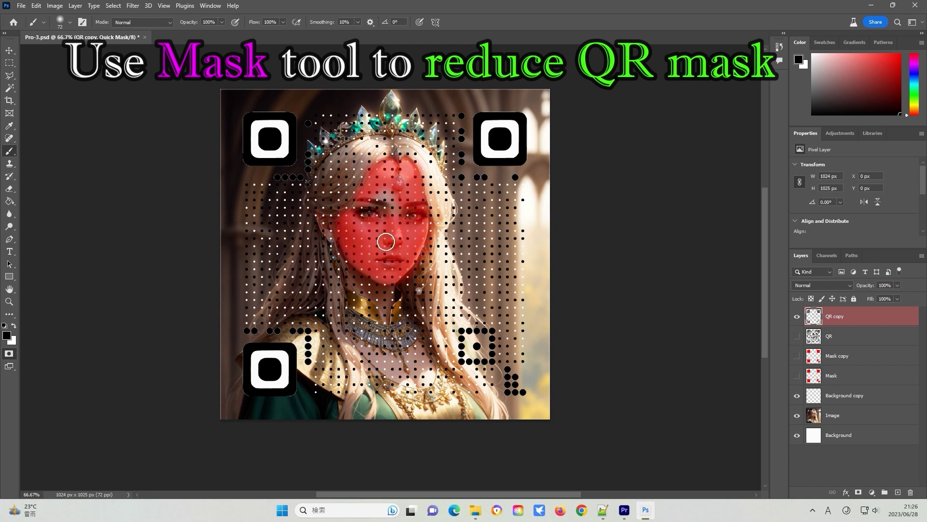
click(797, 416)
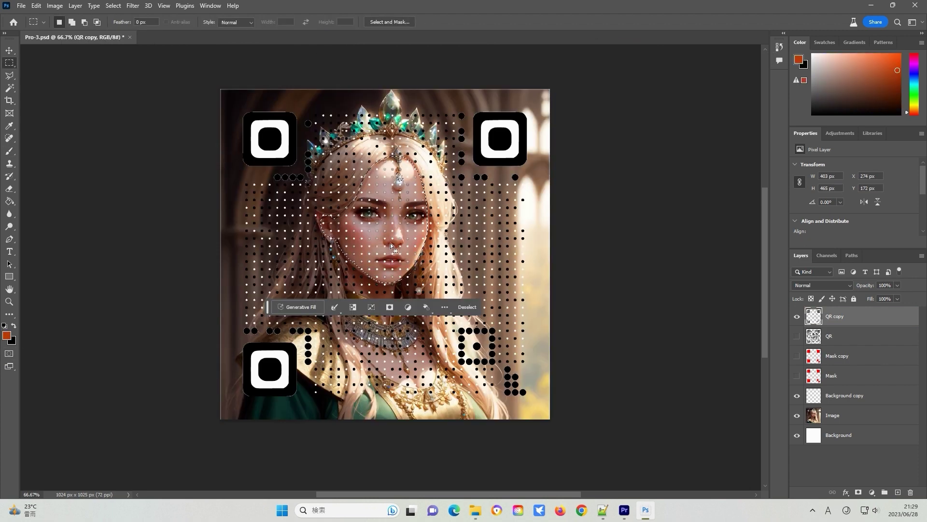
Step: Remove the dots over the face by repeatedly deleting the selected area from Background copy and QR copy, and deselect
key(alt+bracketleft)
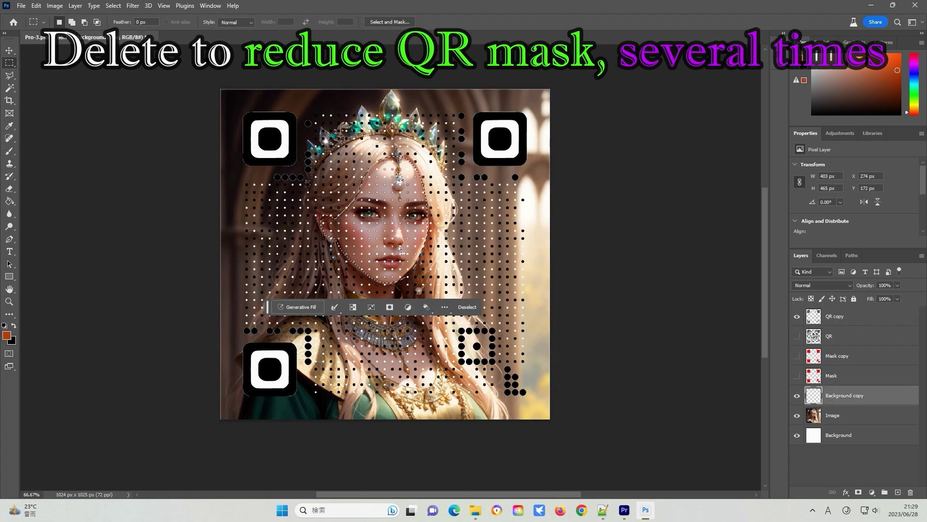
key(Delete)
key(Delete)
key(Delete)
key(Delete)
key(alt+bracketright)
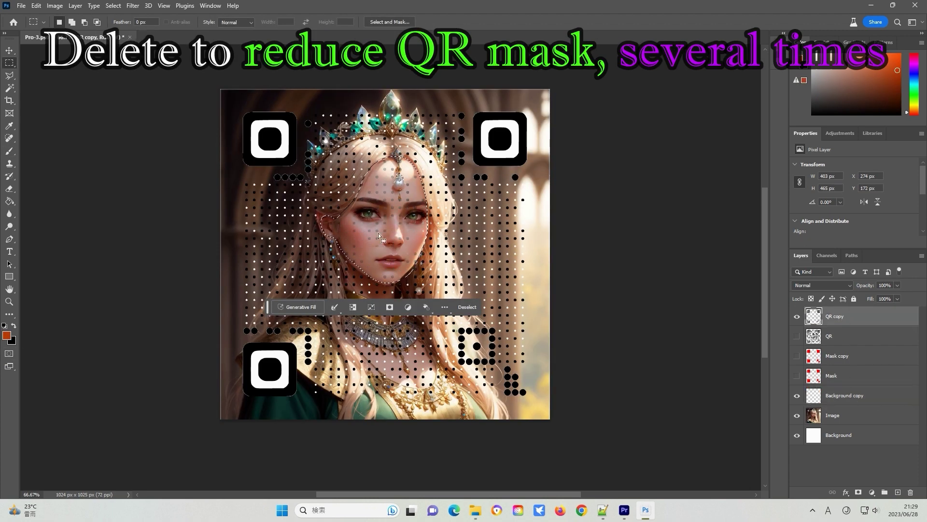
key(Delete)
key(ctrl+d)
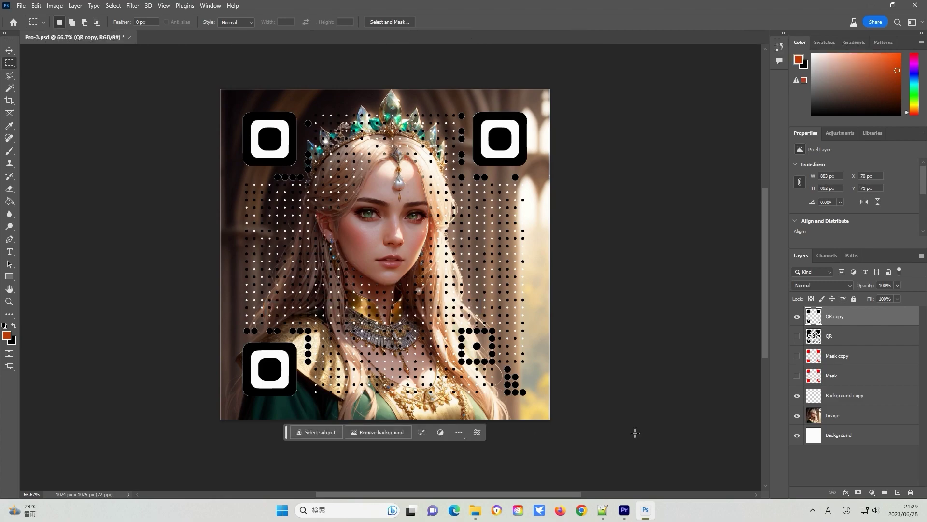